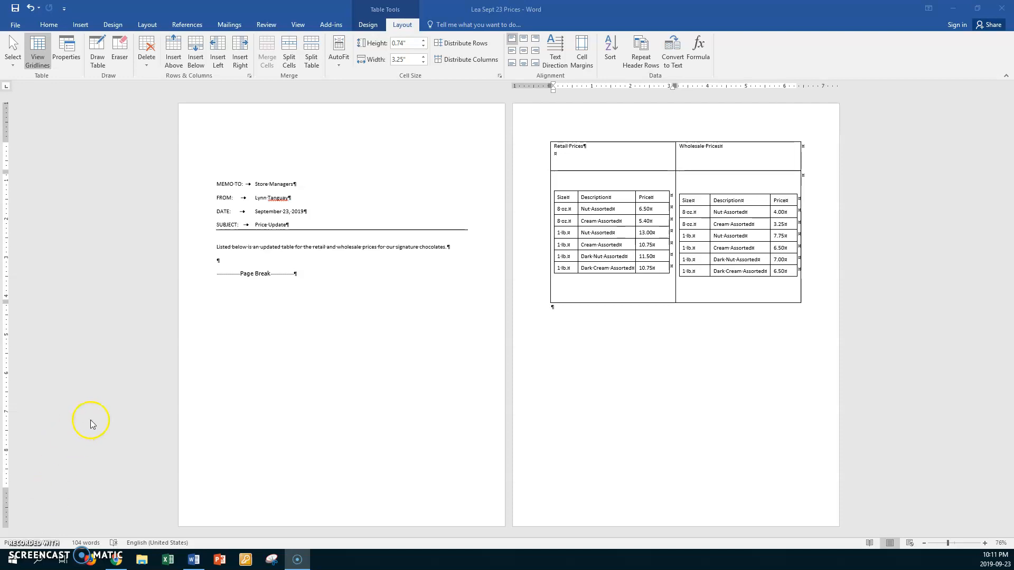
Remove the specified row height from the nested retail price table, then enlarge it to rows about 0.38 inches high
click(595, 201)
click(571, 198)
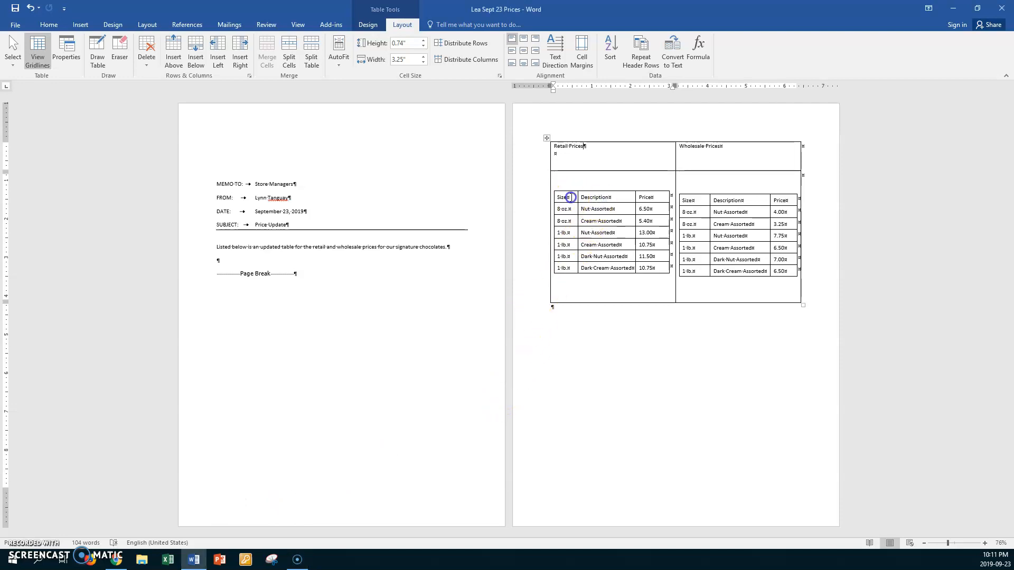
click(552, 187)
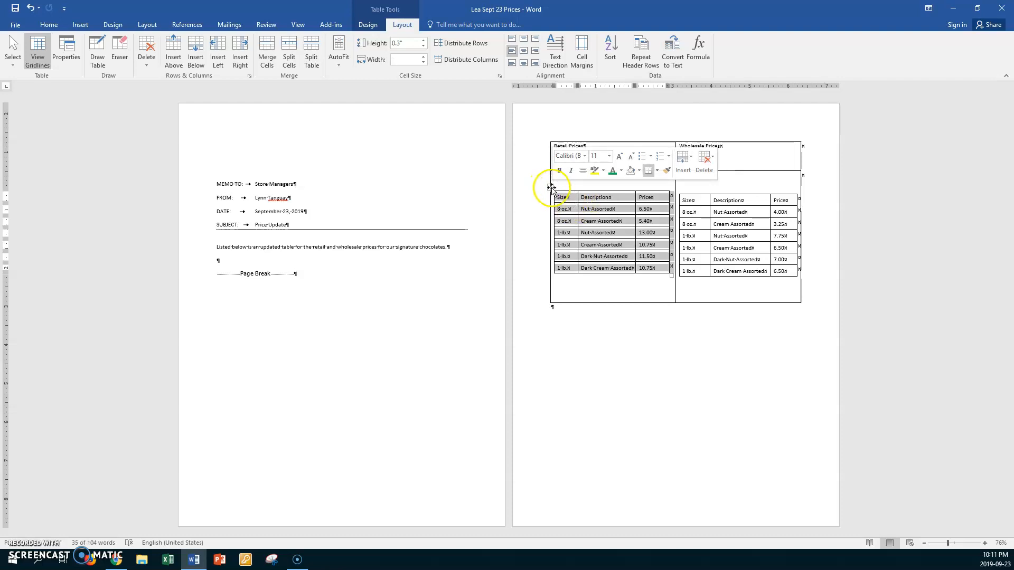
right_click(618, 201)
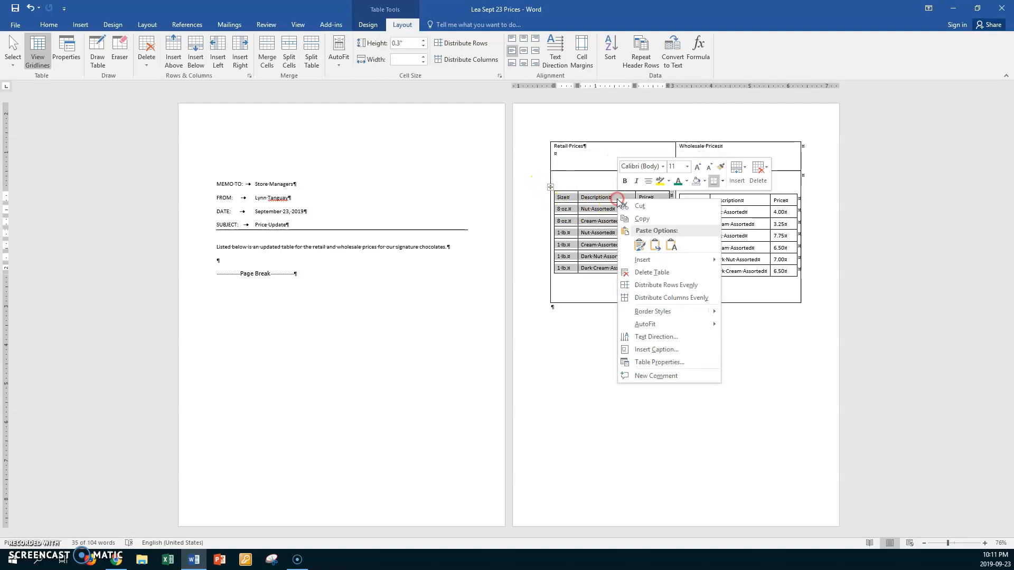
click(659, 363)
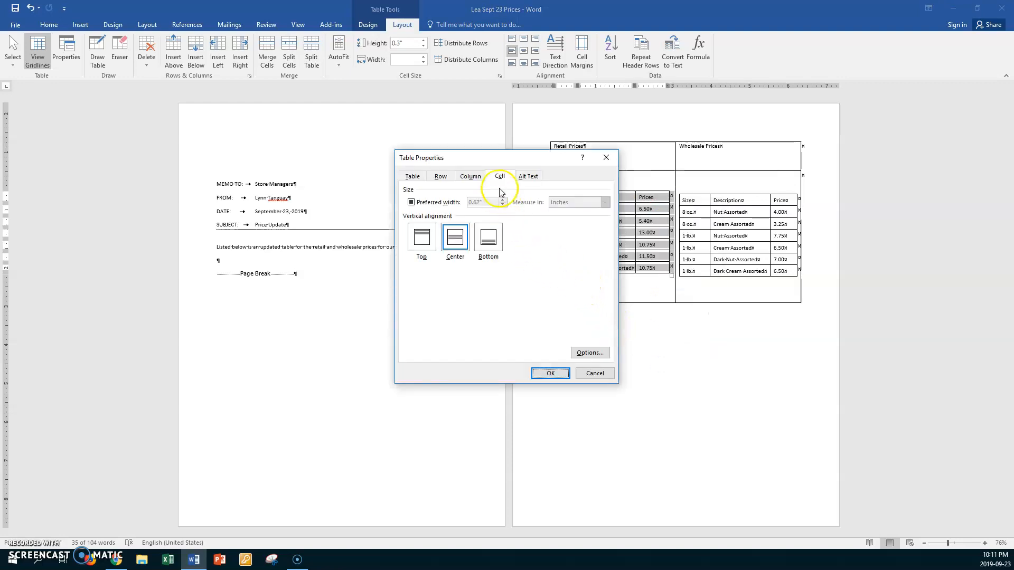
drag(488, 159, 355, 169)
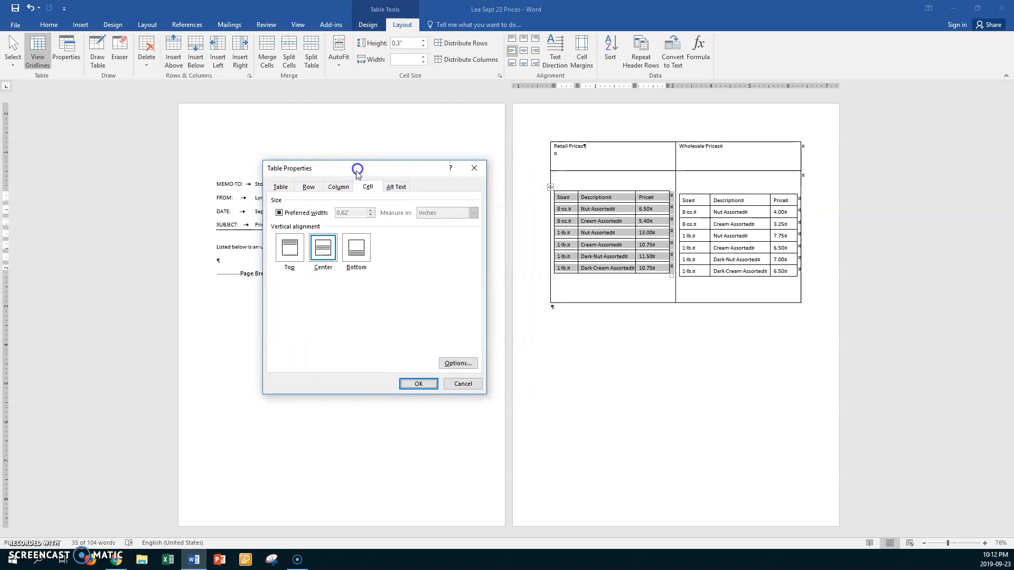
click(308, 188)
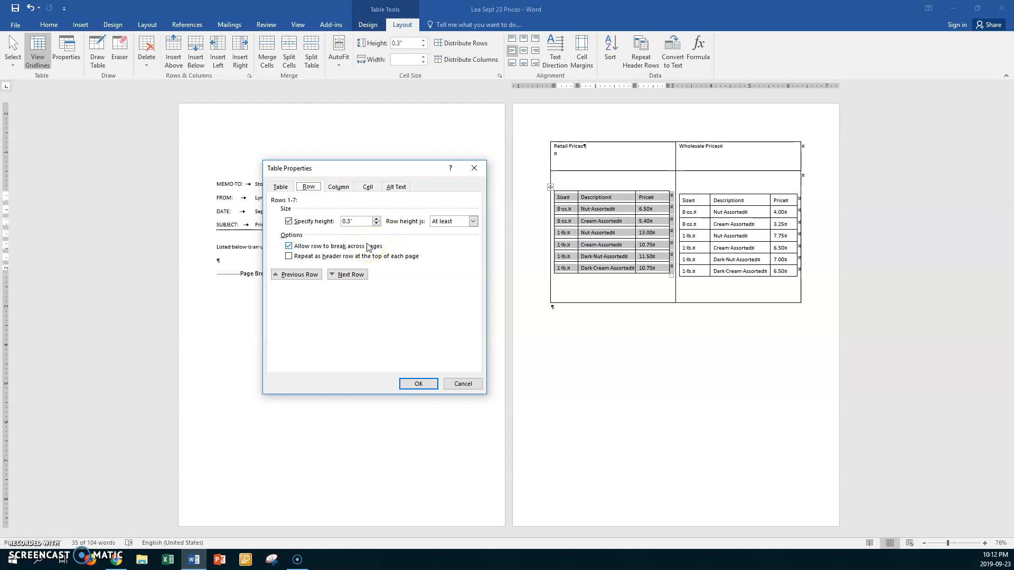
click(288, 221)
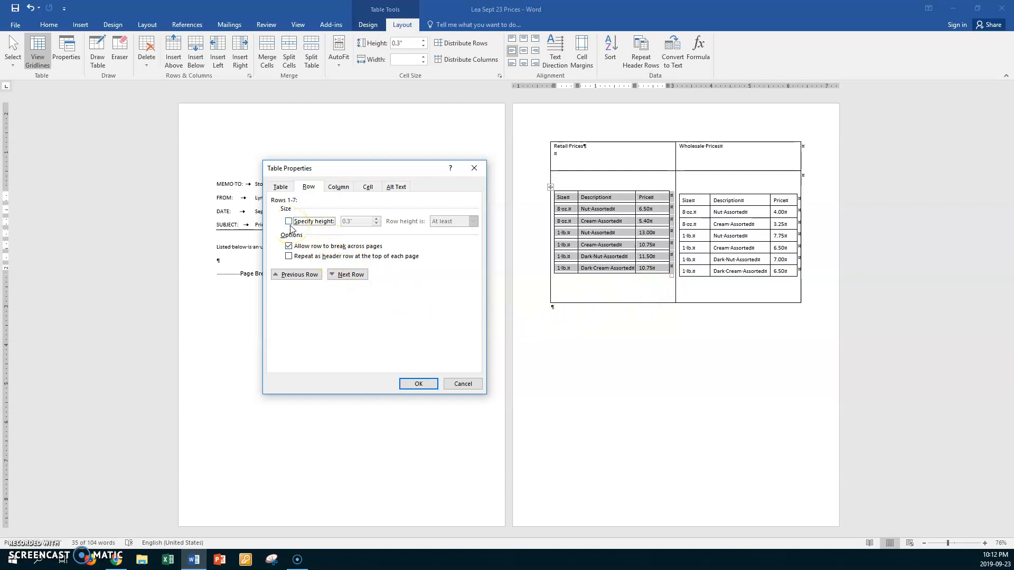
click(419, 385)
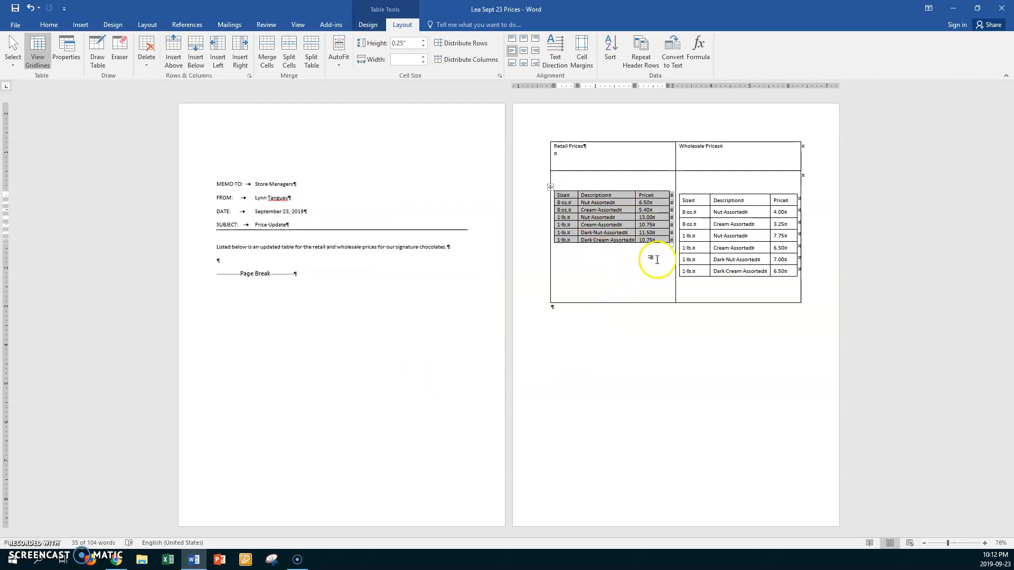
drag(670, 243, 671, 300)
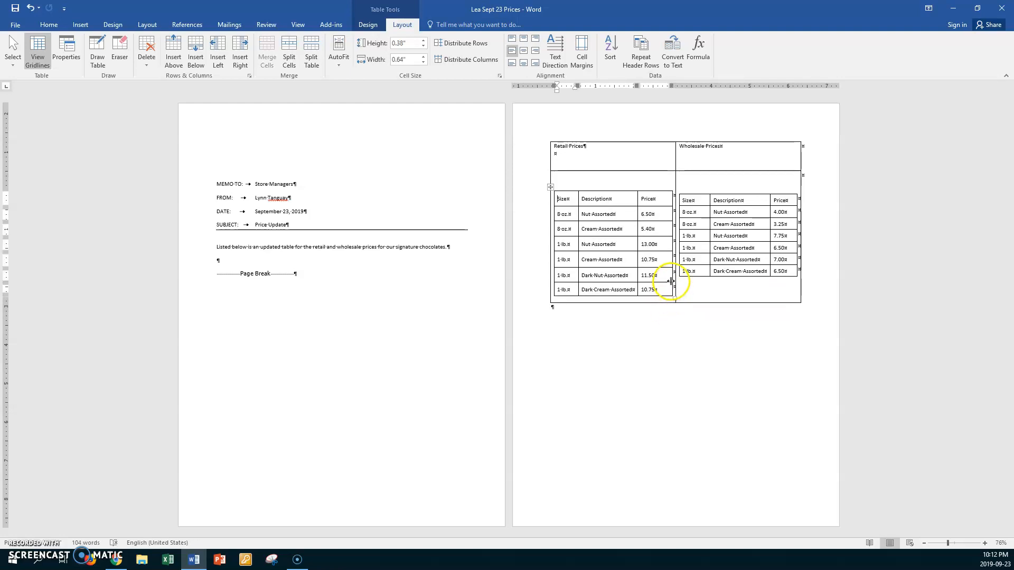
Turn off the specified row height for the nested wholesale price table and stretch it to rows about 0.37 inches high
click(761, 215)
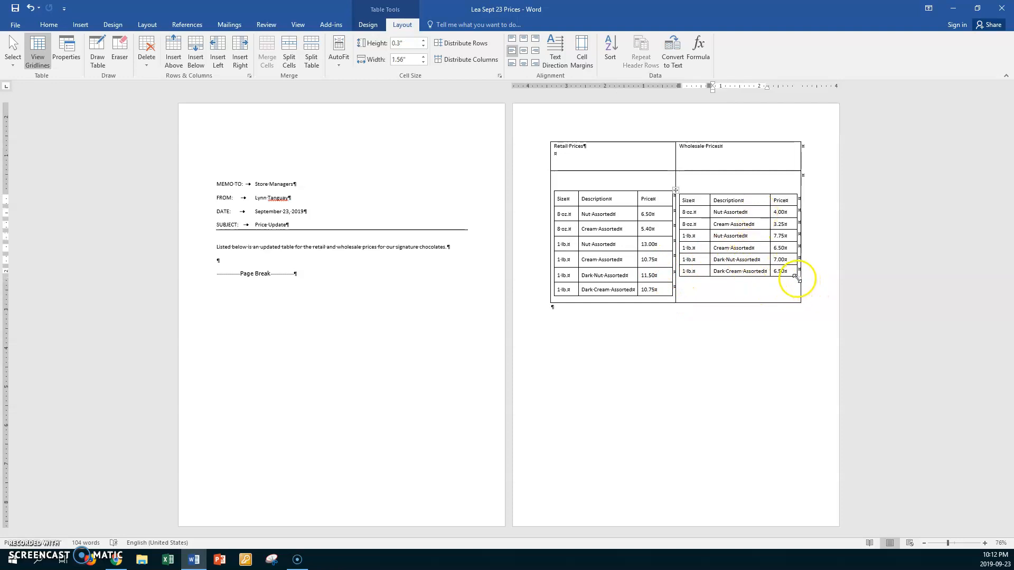
click(676, 190)
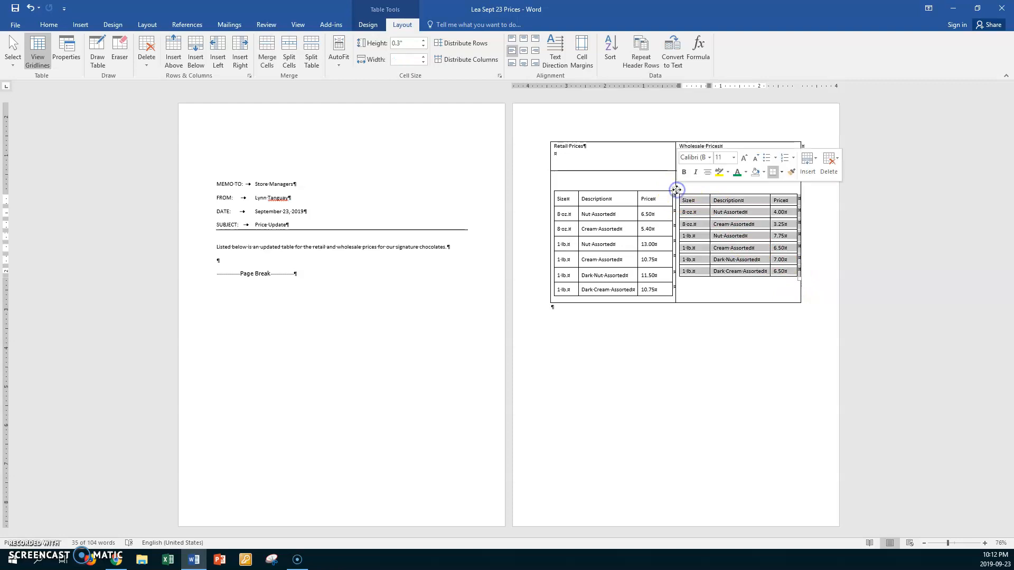
right_click(705, 201)
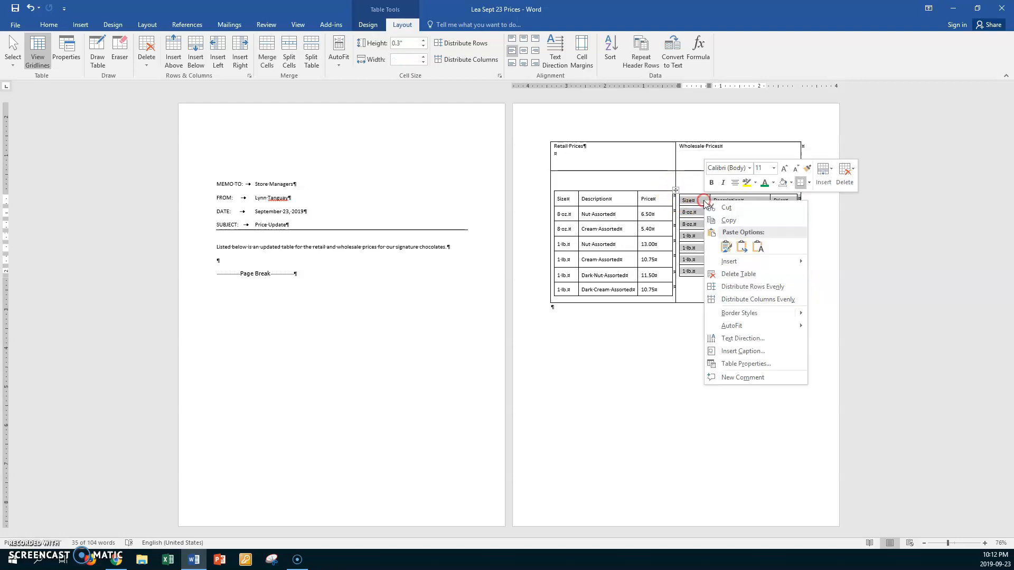
click(729, 364)
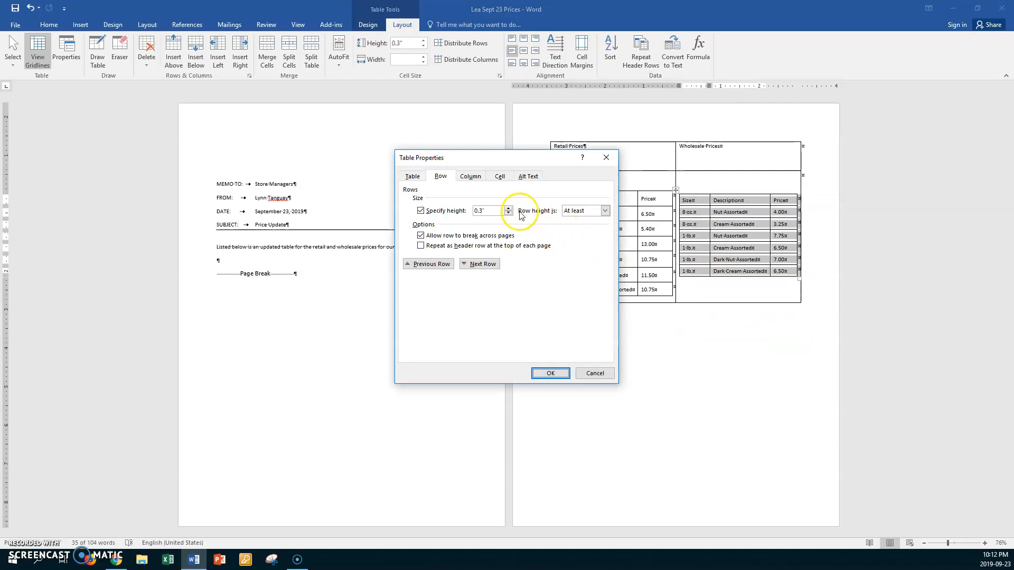
click(424, 212)
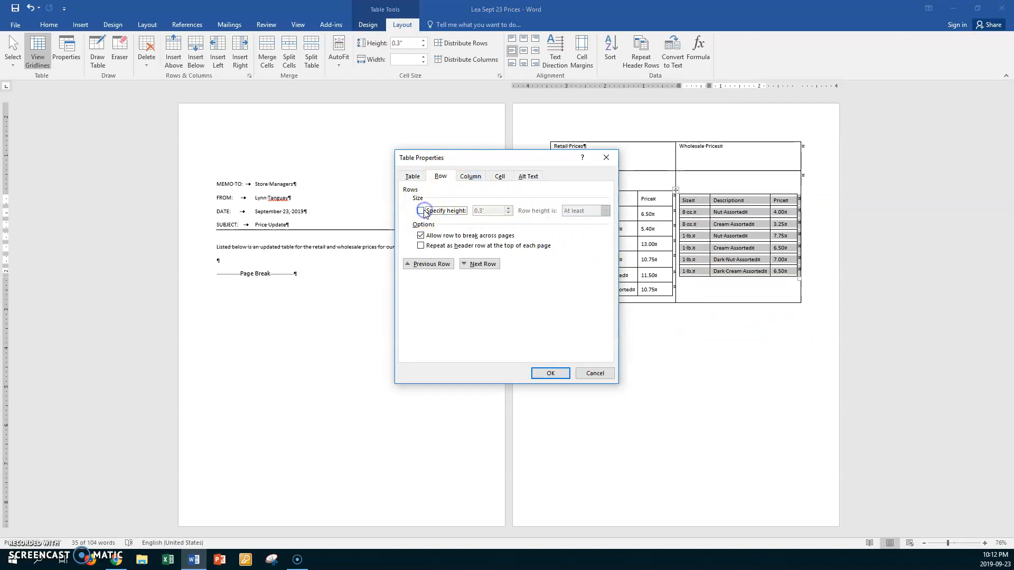
click(545, 371)
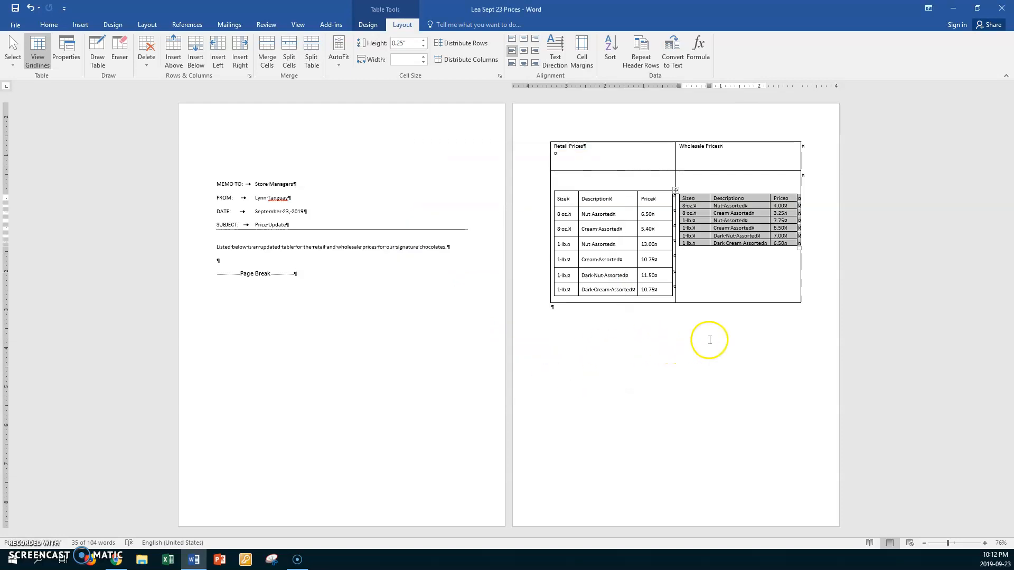
drag(799, 247, 801, 302)
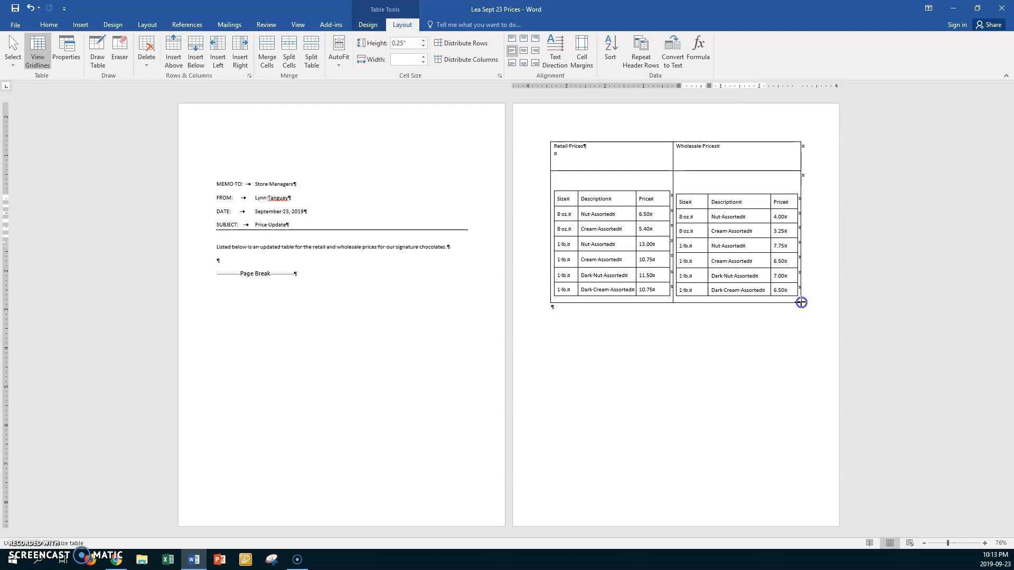
drag(801, 302, 801, 302)
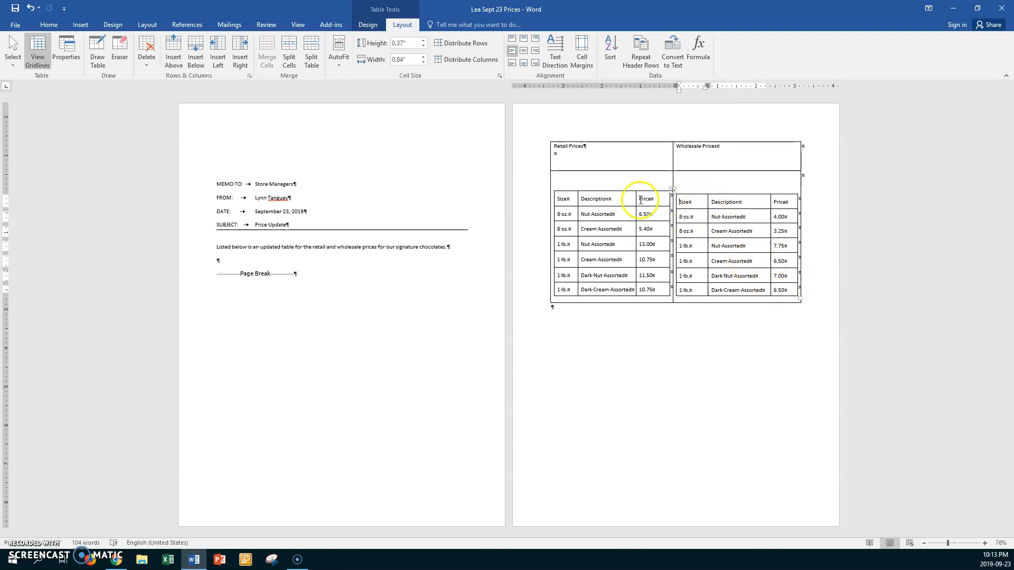
Move both nested price tables up to the top of their cells and enlarge the wholesale one to rows about 0.39 inches high
click(563, 199)
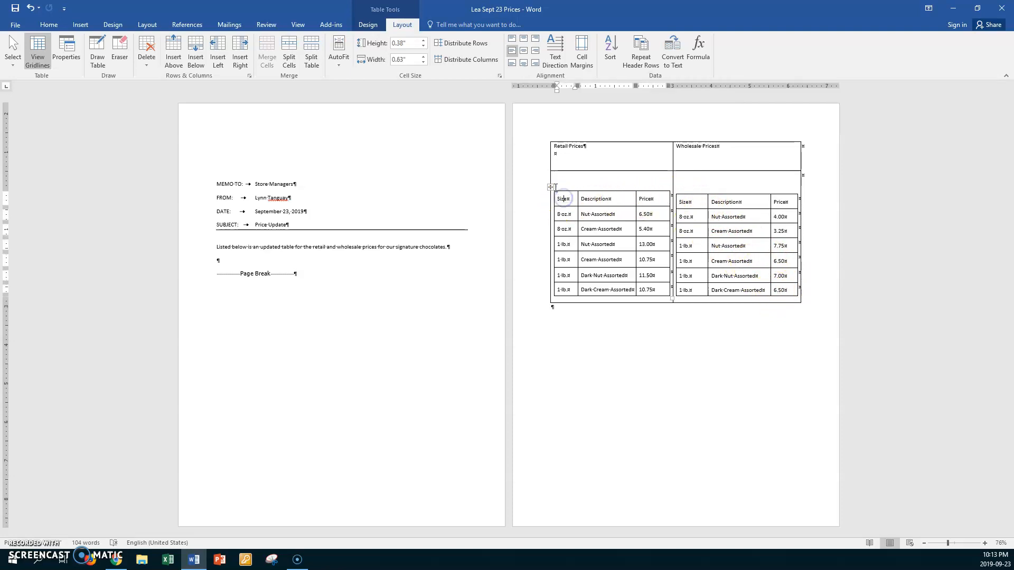
drag(551, 188, 552, 175)
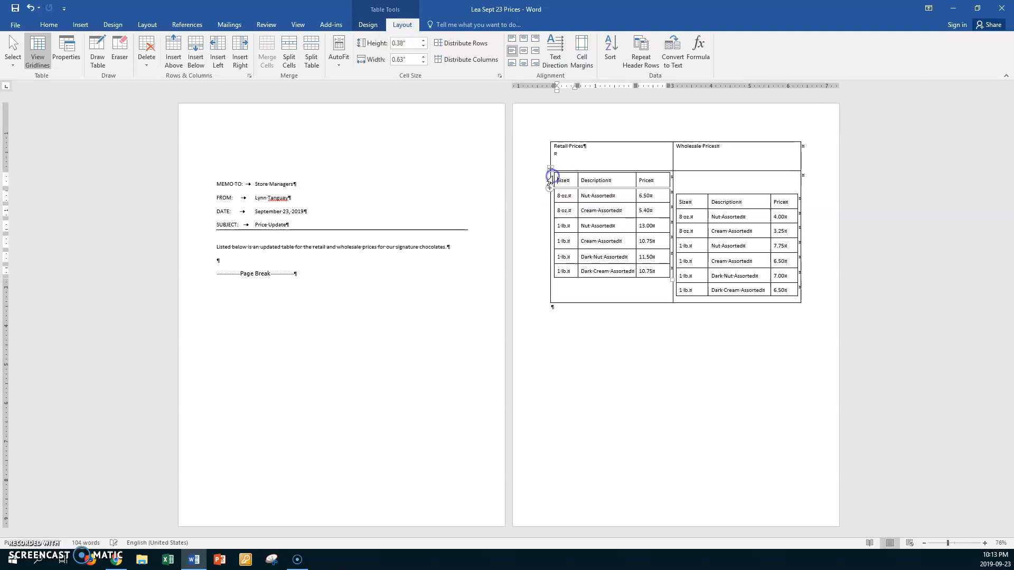
click(693, 202)
drag(675, 190, 676, 168)
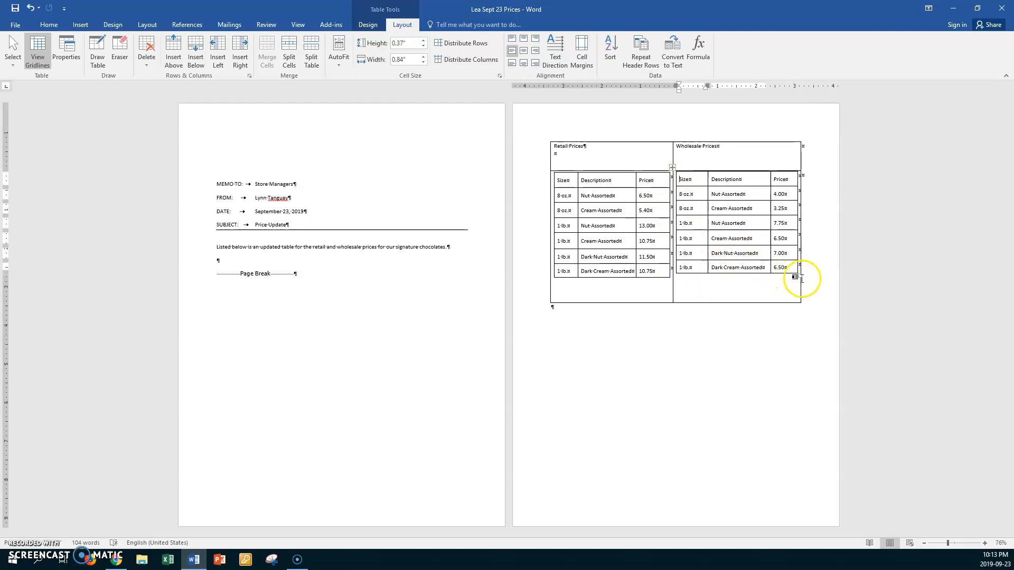
drag(802, 279, 801, 280)
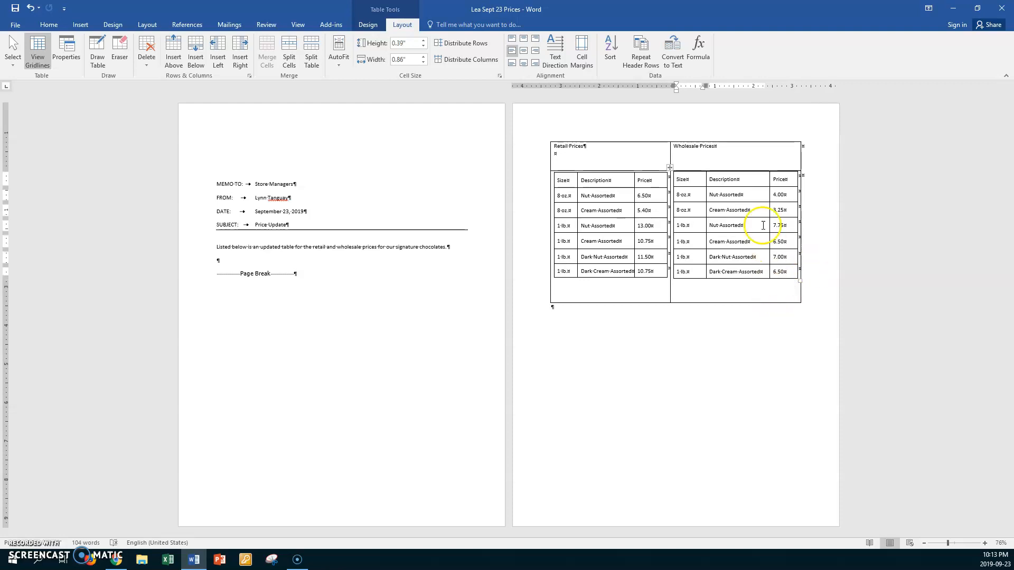
Shade the whole outer table with a 20% pattern style in the standard purple colour
click(648, 157)
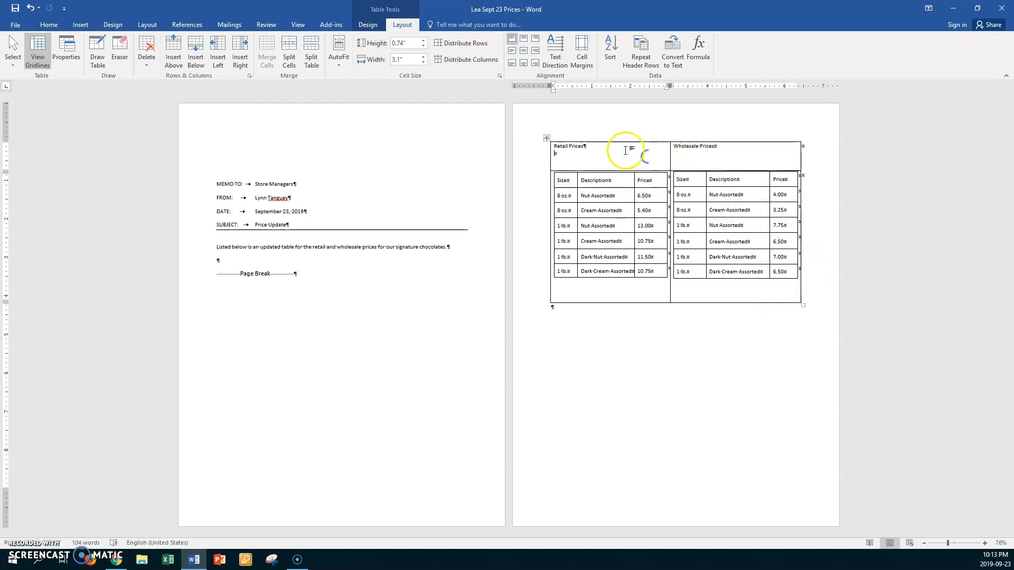
click(549, 138)
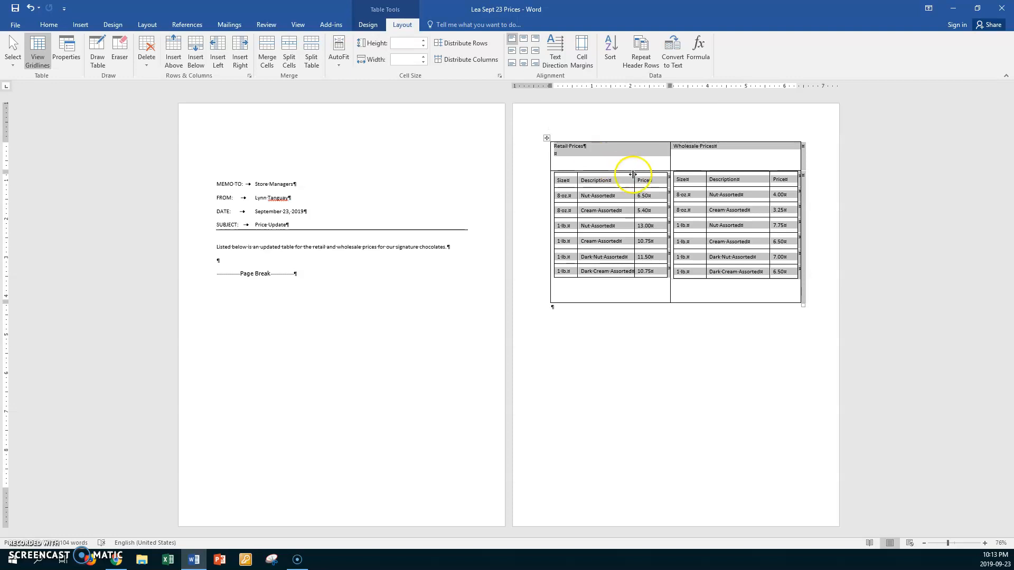
click(645, 154)
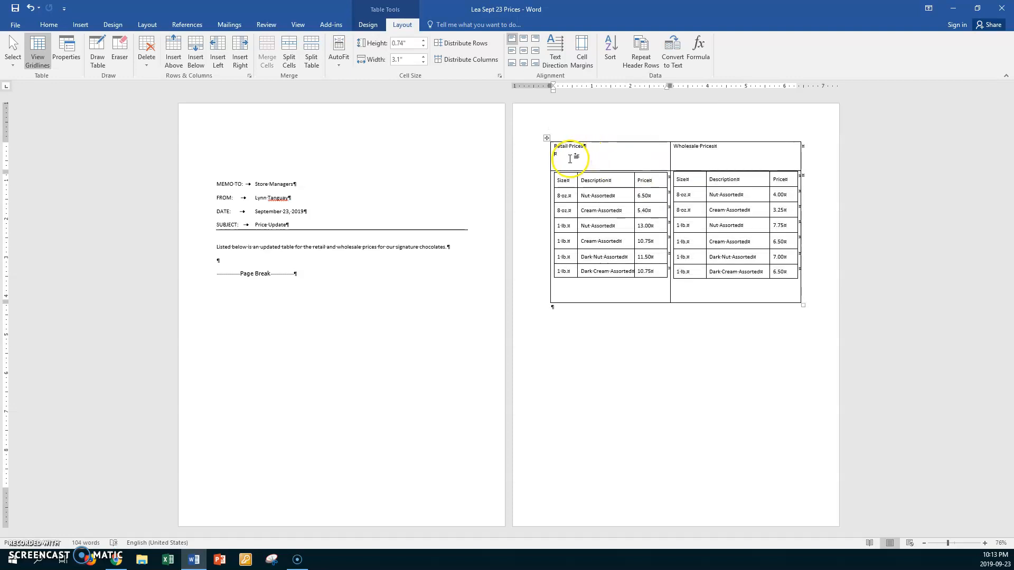
click(547, 138)
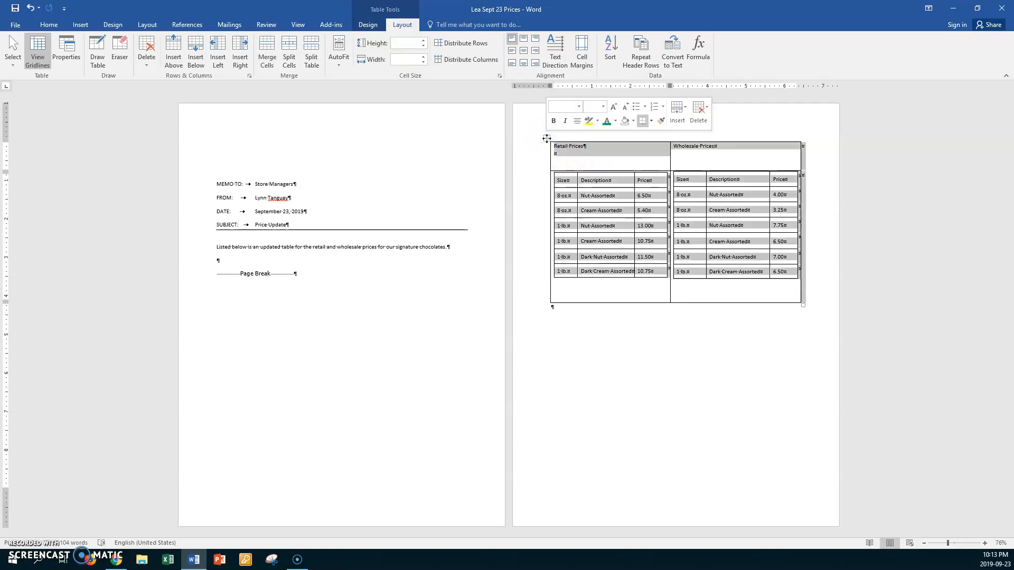
click(237, 122)
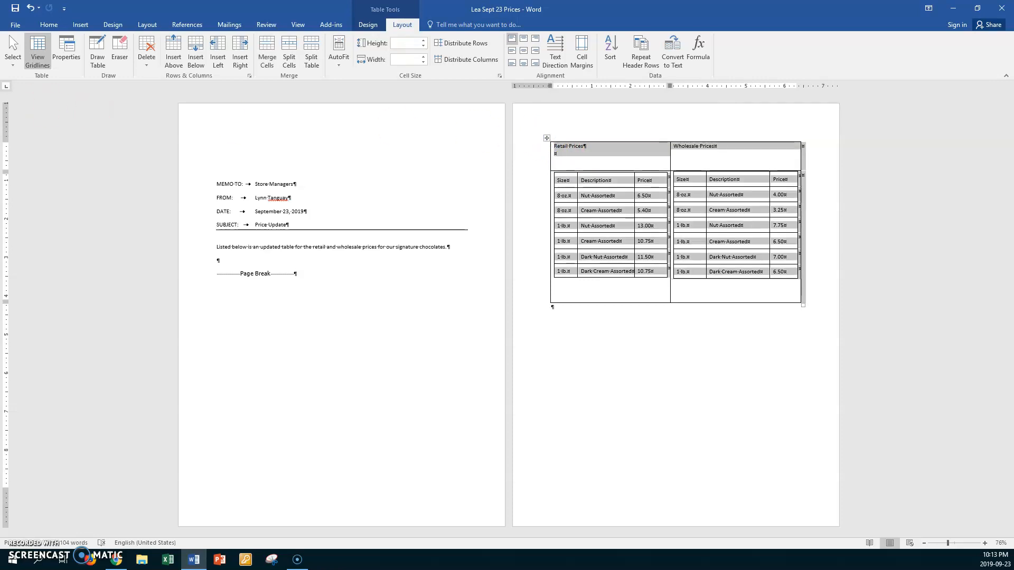
click(49, 24)
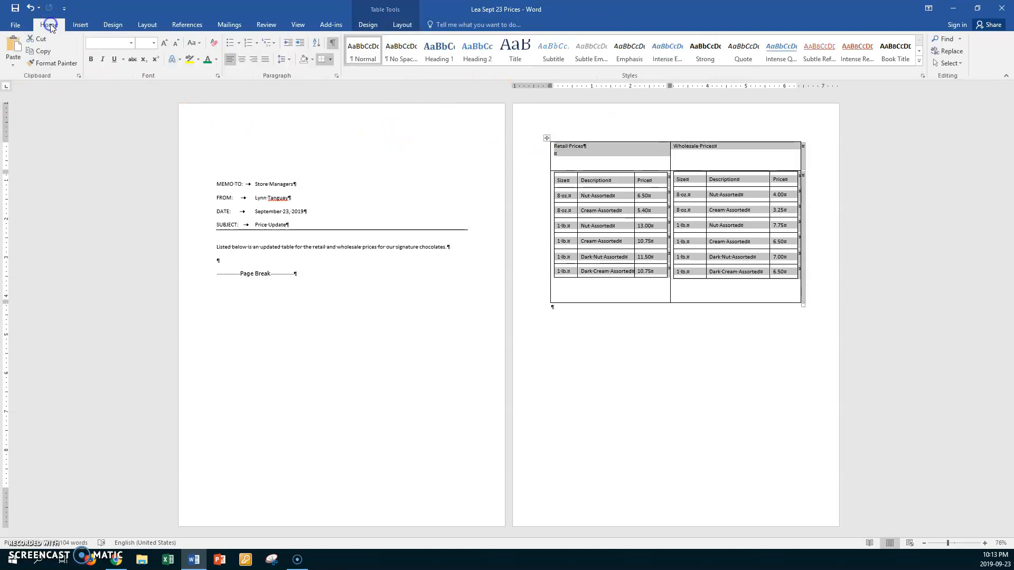
click(330, 59)
click(362, 266)
click(354, 152)
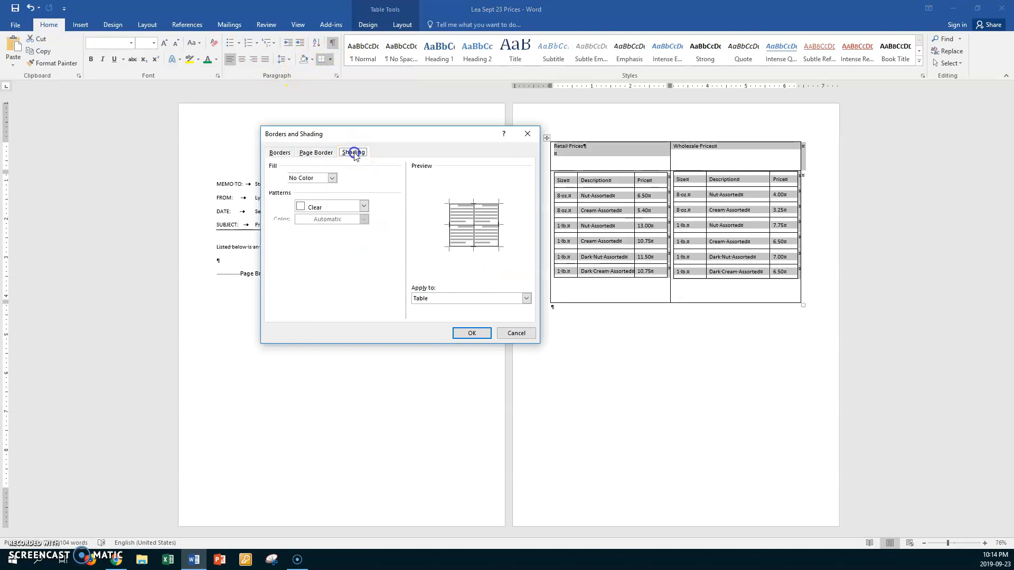
click(364, 206)
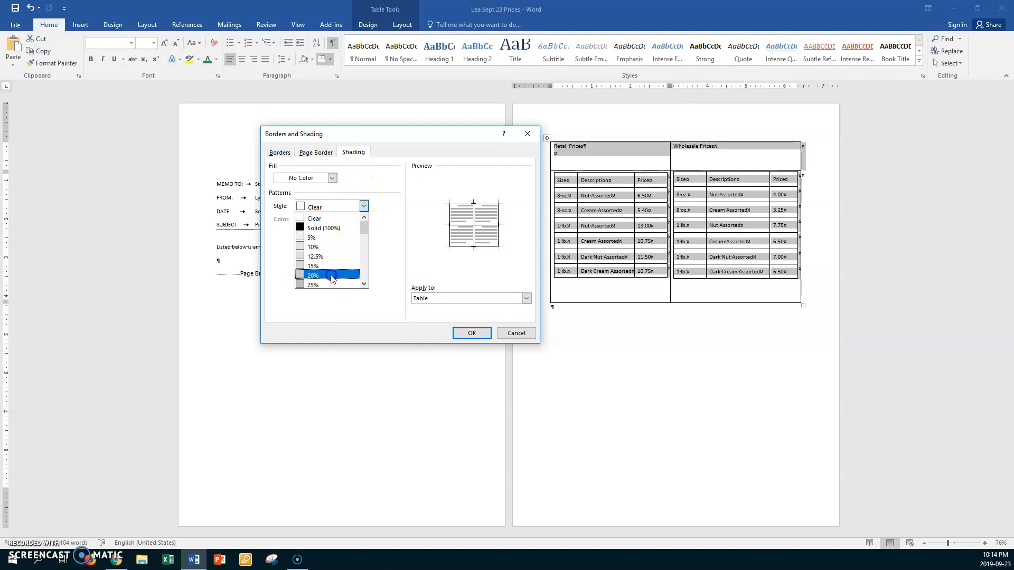
click(332, 274)
click(363, 219)
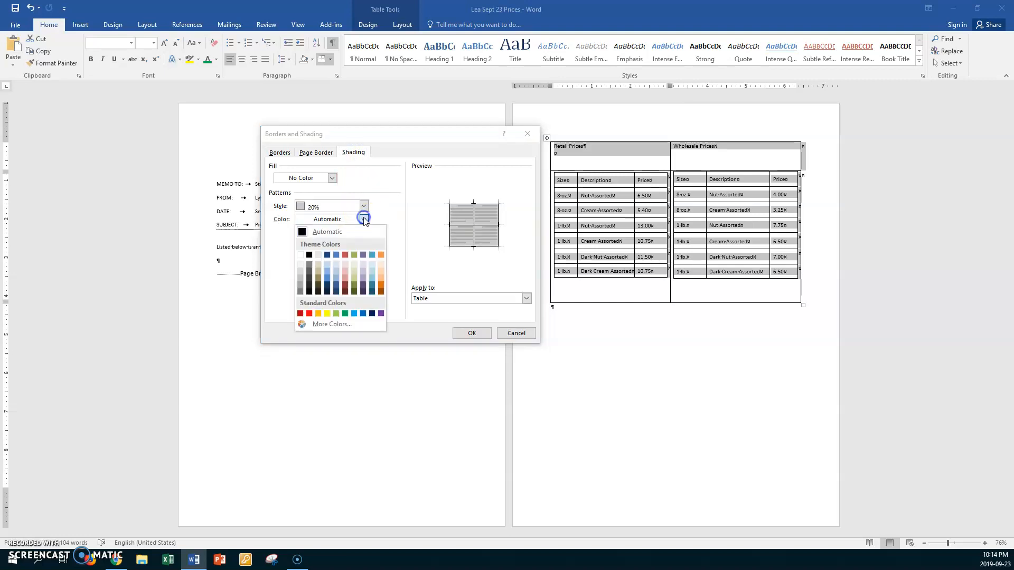
click(381, 313)
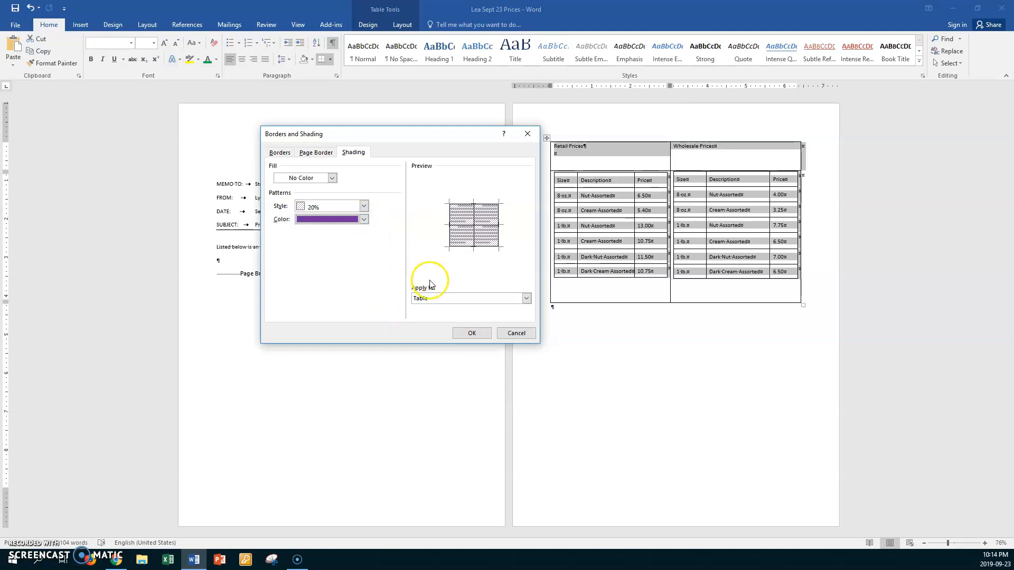
click(470, 332)
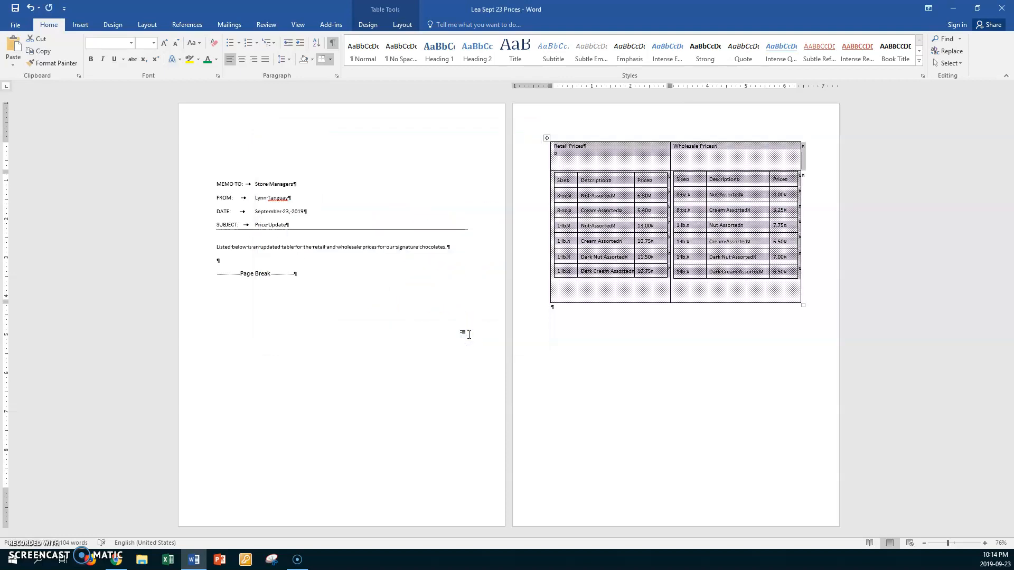
Shade the nested retail price table with a 20% pattern style in the standard red colour
click(627, 153)
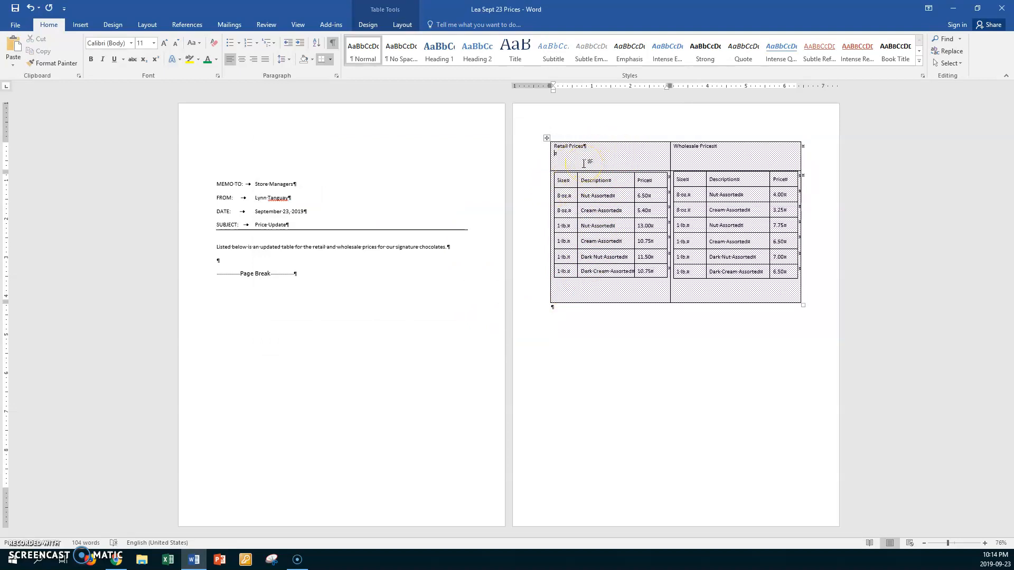
click(569, 181)
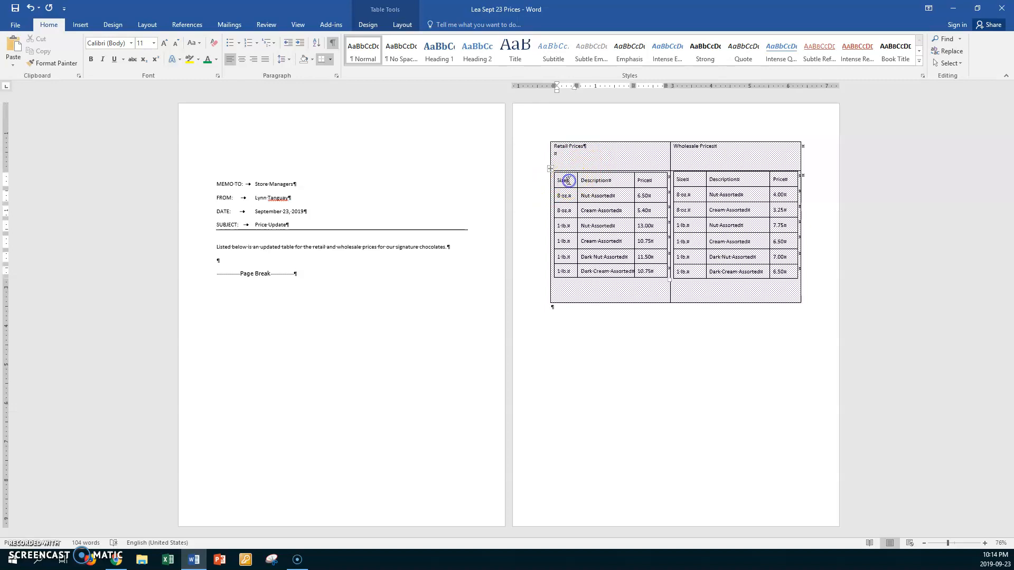
click(552, 170)
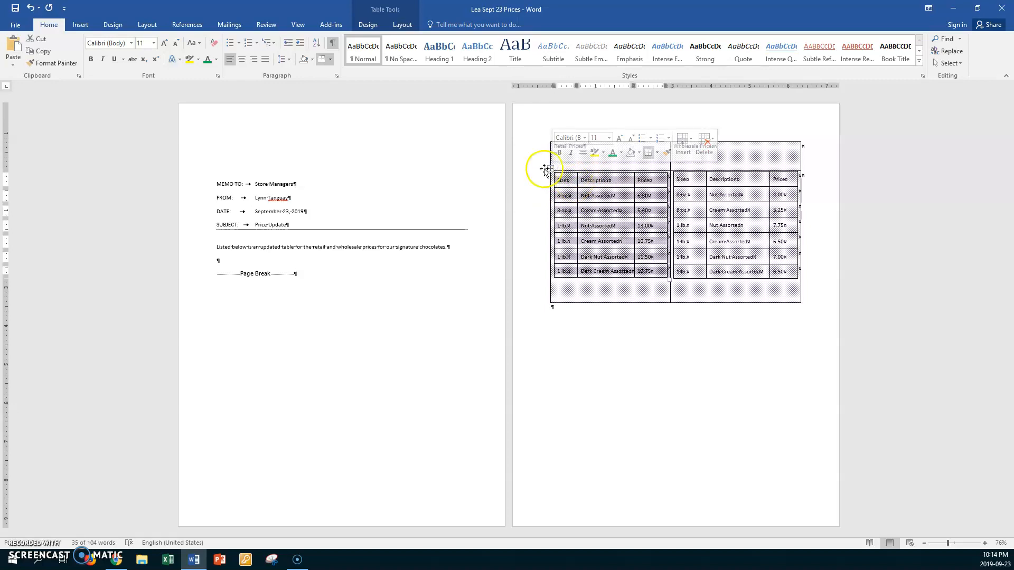
click(360, 68)
click(331, 60)
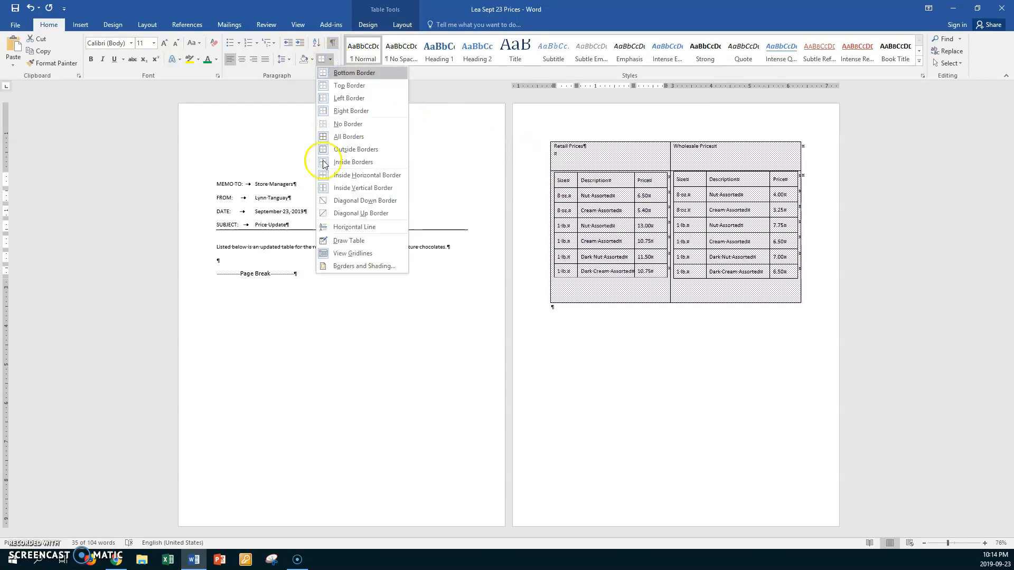
click(334, 265)
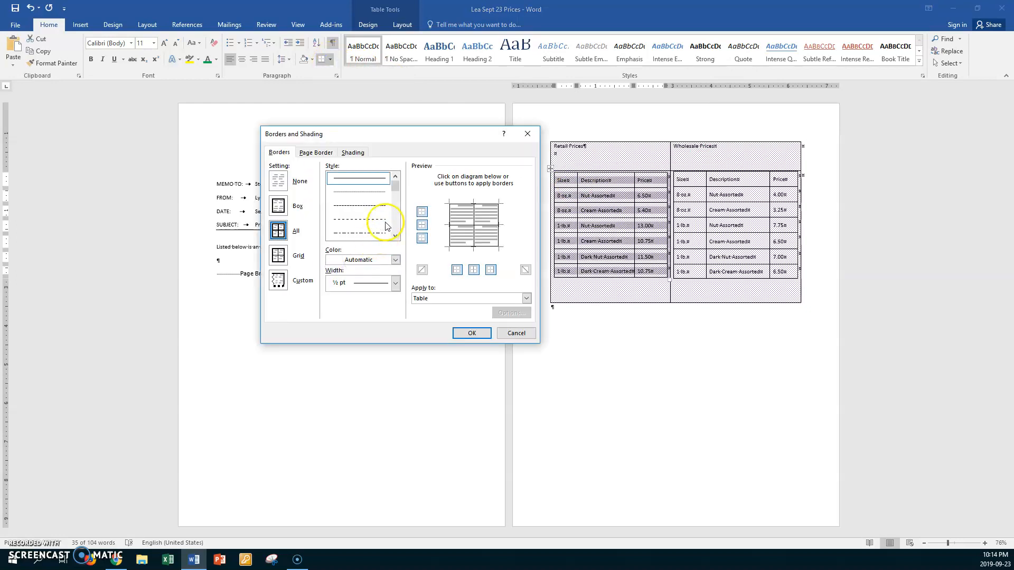
click(352, 152)
click(363, 206)
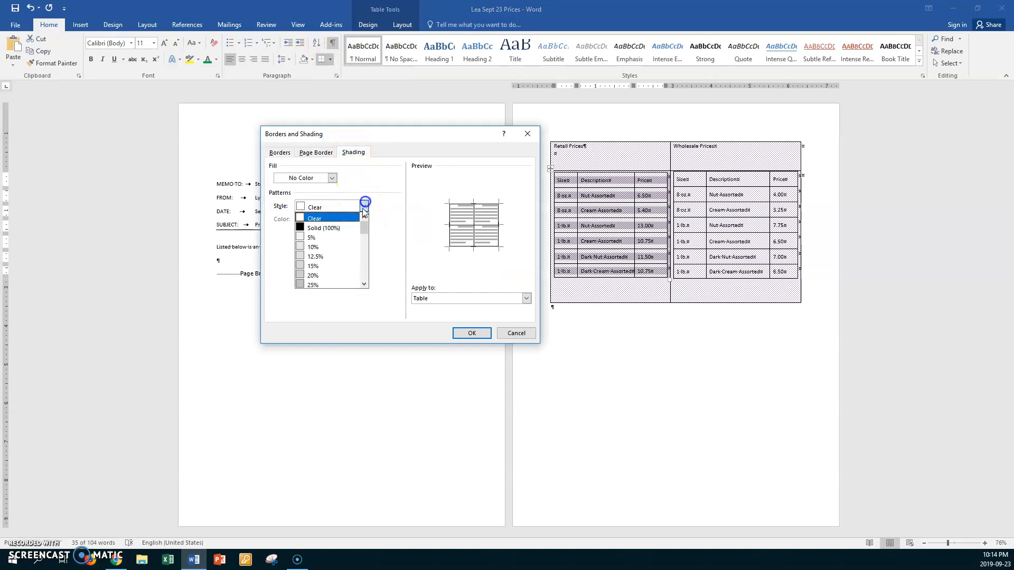
click(324, 276)
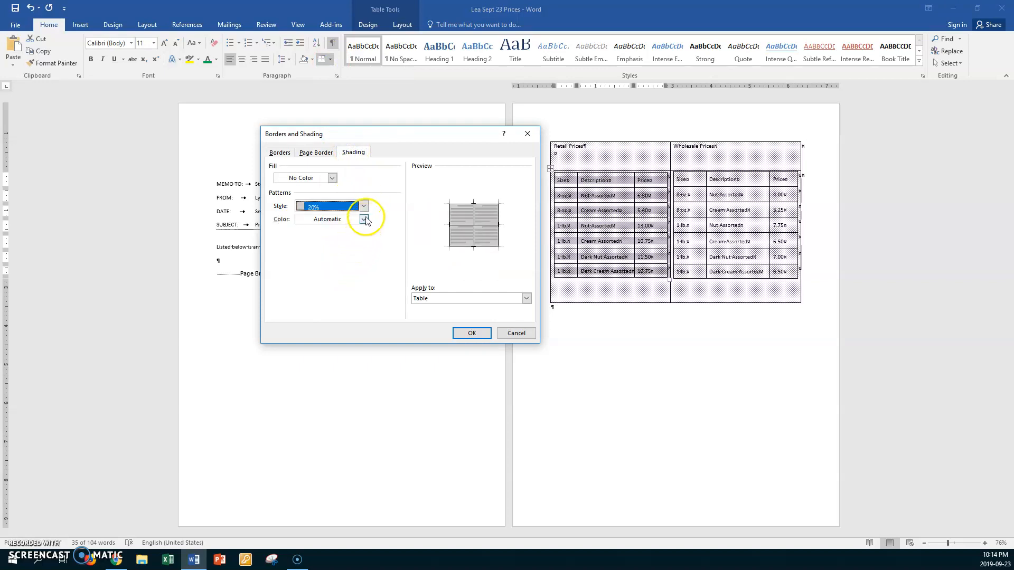
click(364, 218)
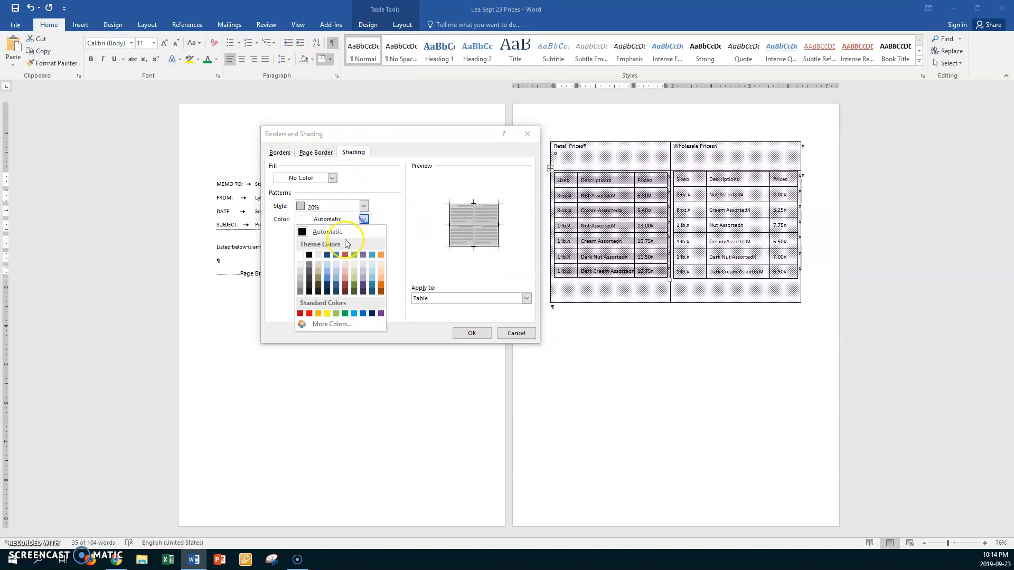
click(309, 313)
click(460, 333)
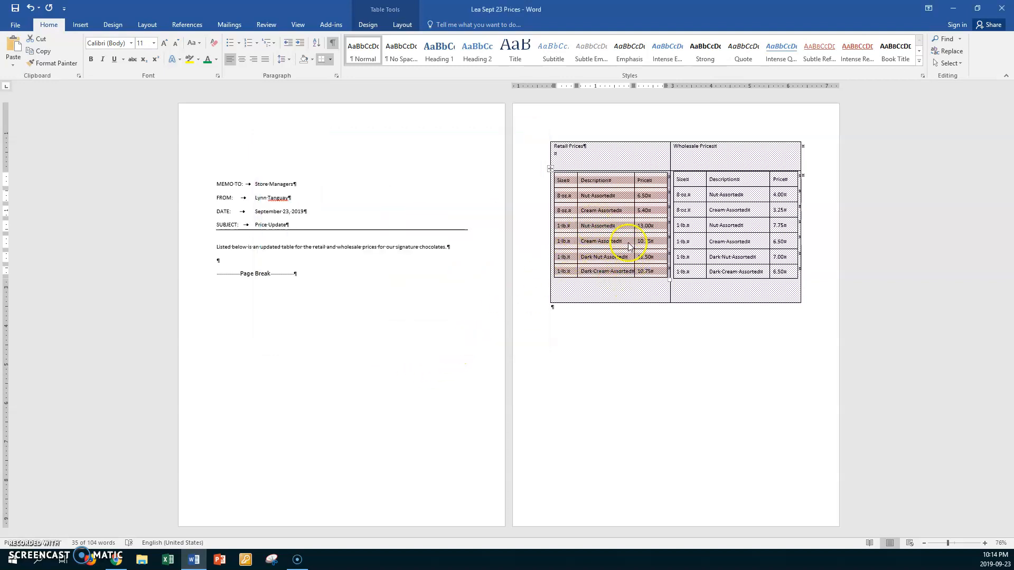
click(582, 235)
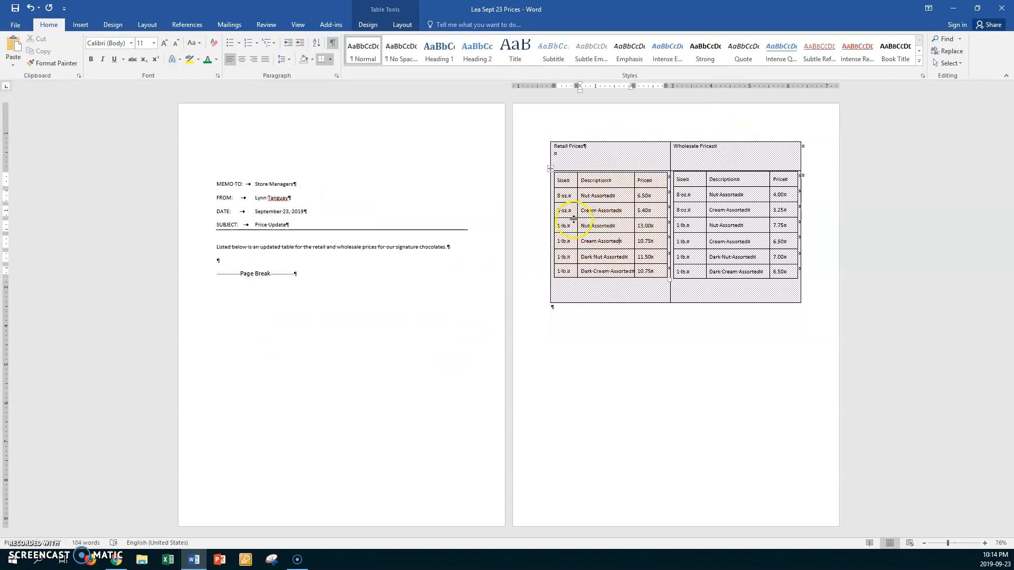
Shade the nested wholesale price table with a 20% pattern style
click(699, 181)
click(670, 169)
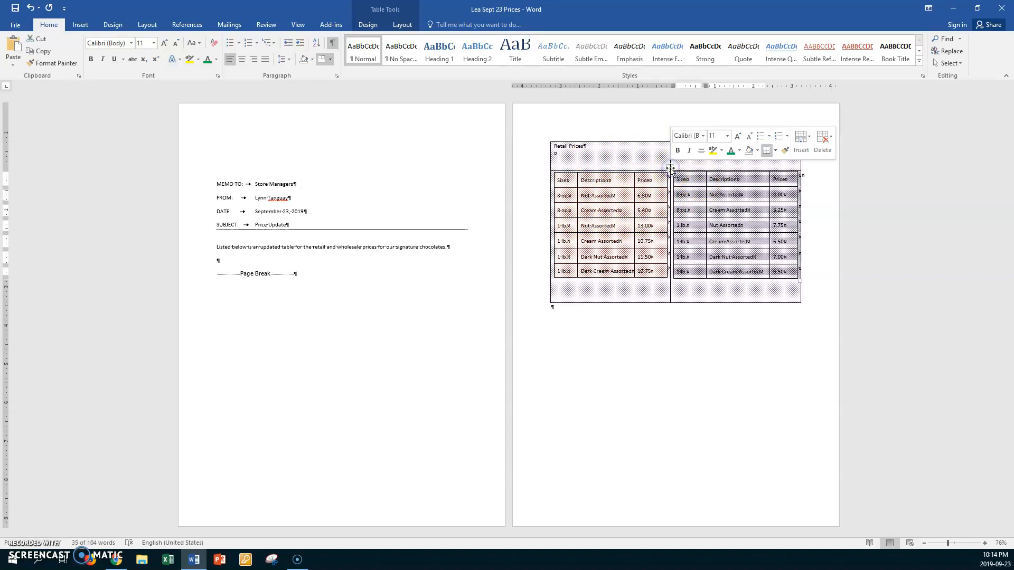
click(331, 61)
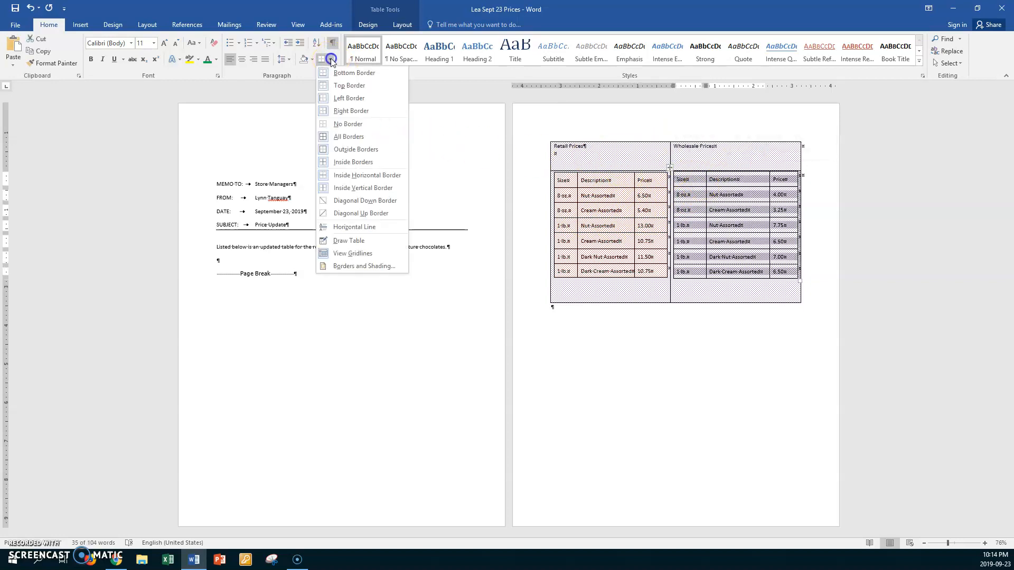
click(338, 266)
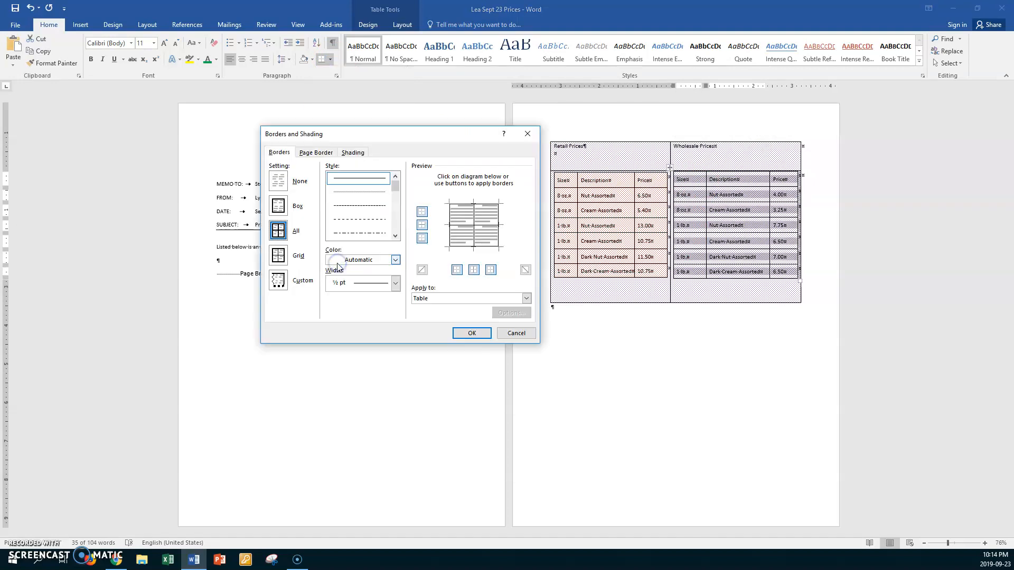
click(354, 153)
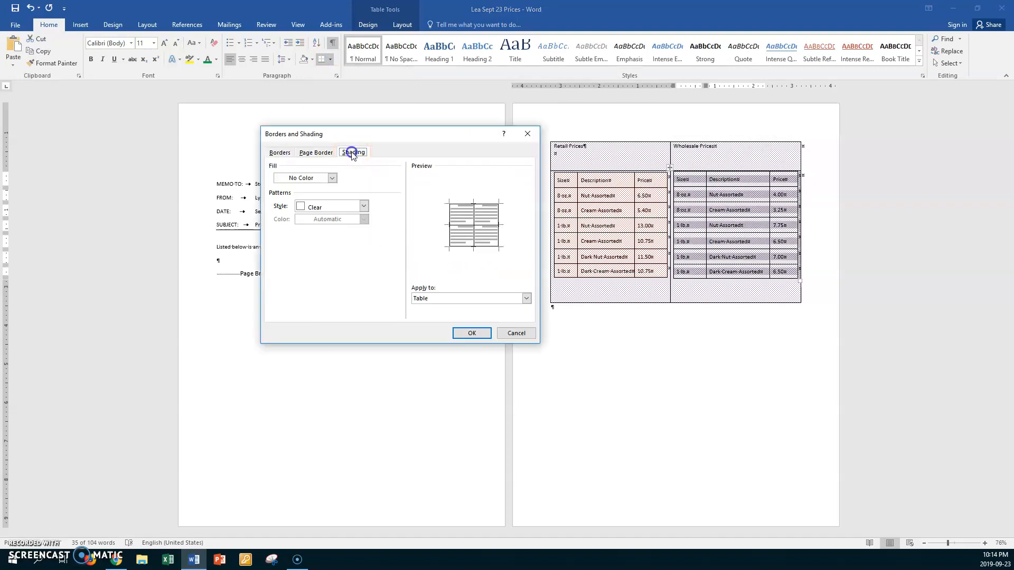
click(364, 206)
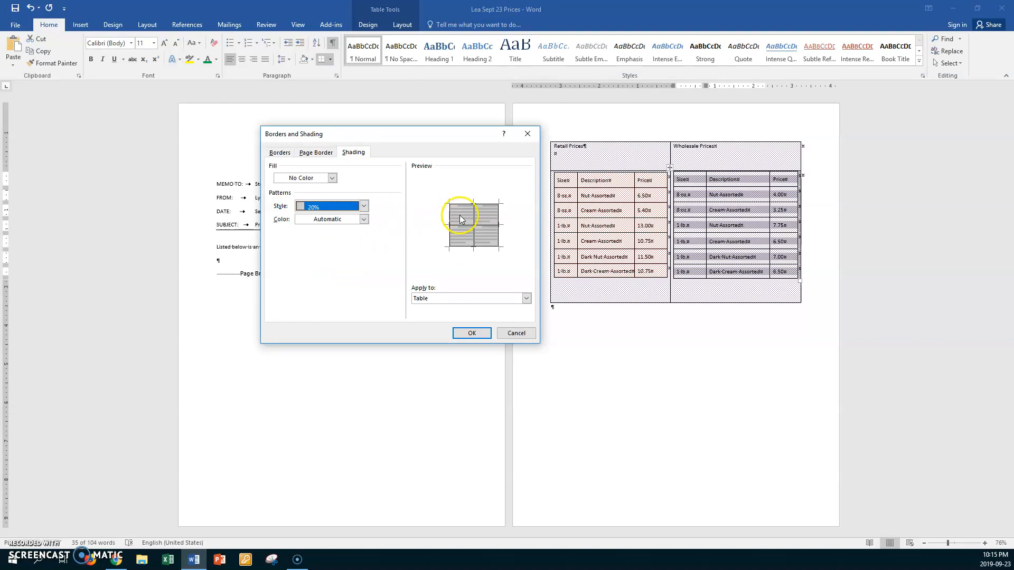
click(472, 333)
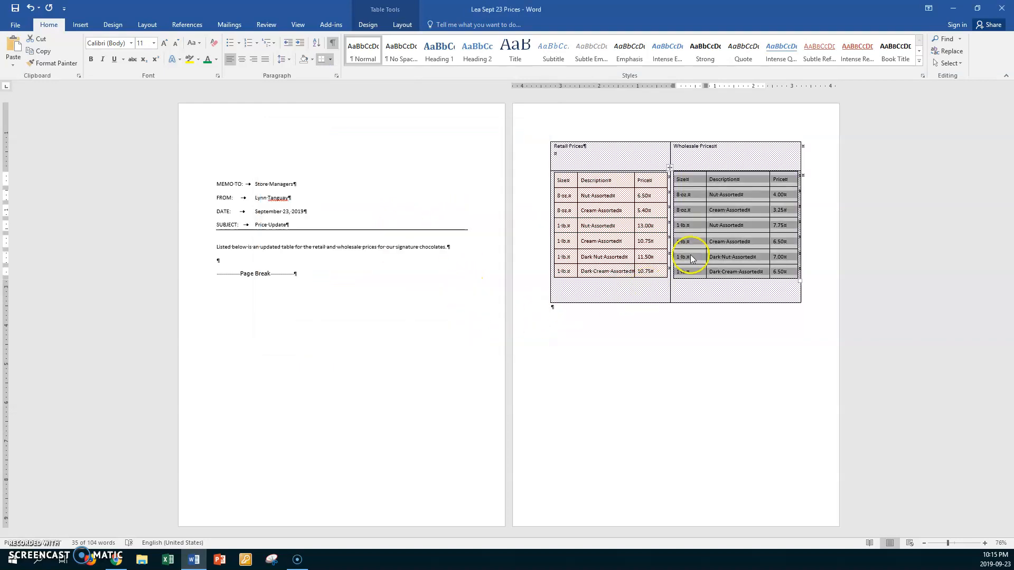
click(736, 292)
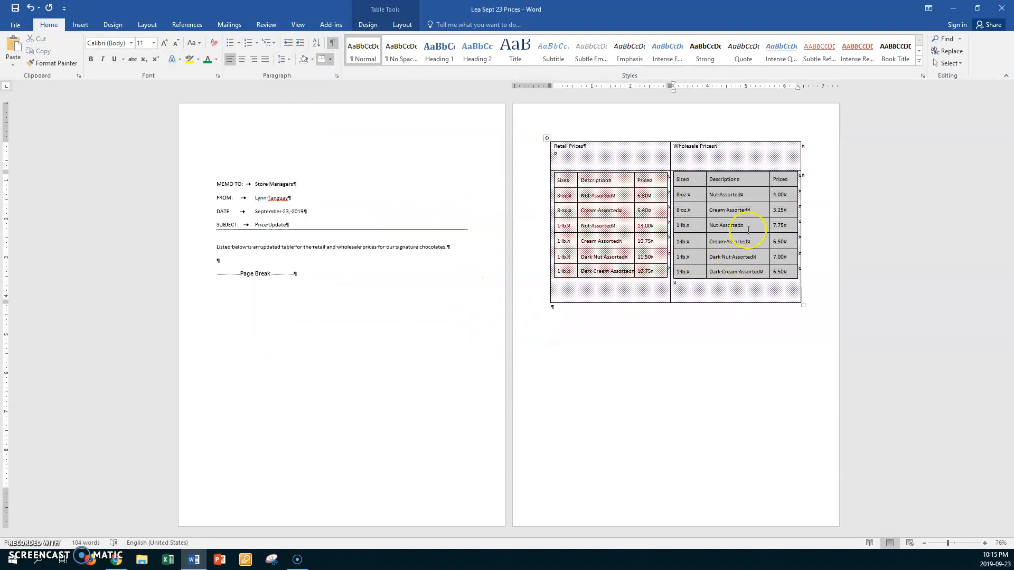
Change the pattern colour of the nested wholesale price table's shading to the standard green
click(696, 181)
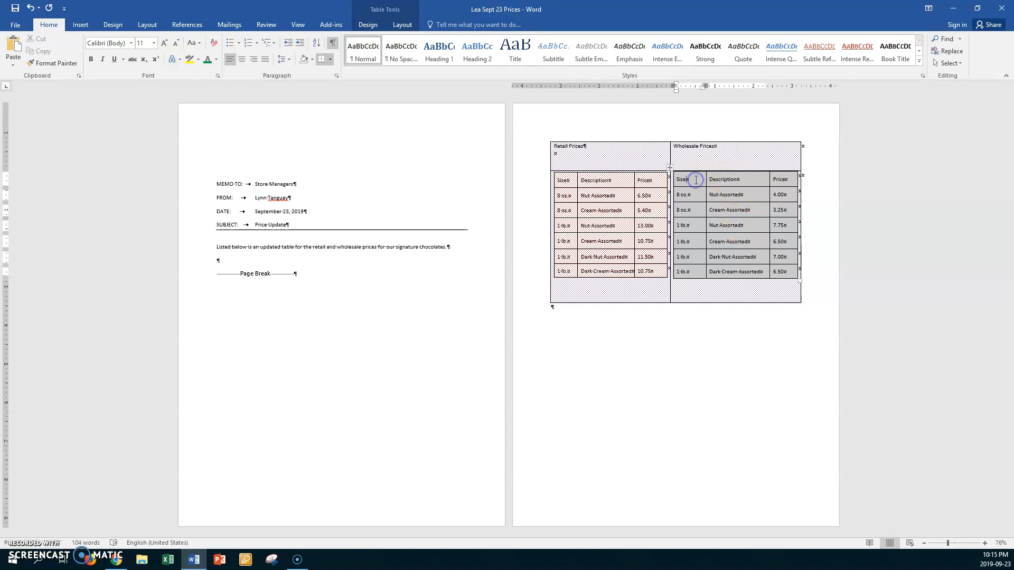
click(669, 167)
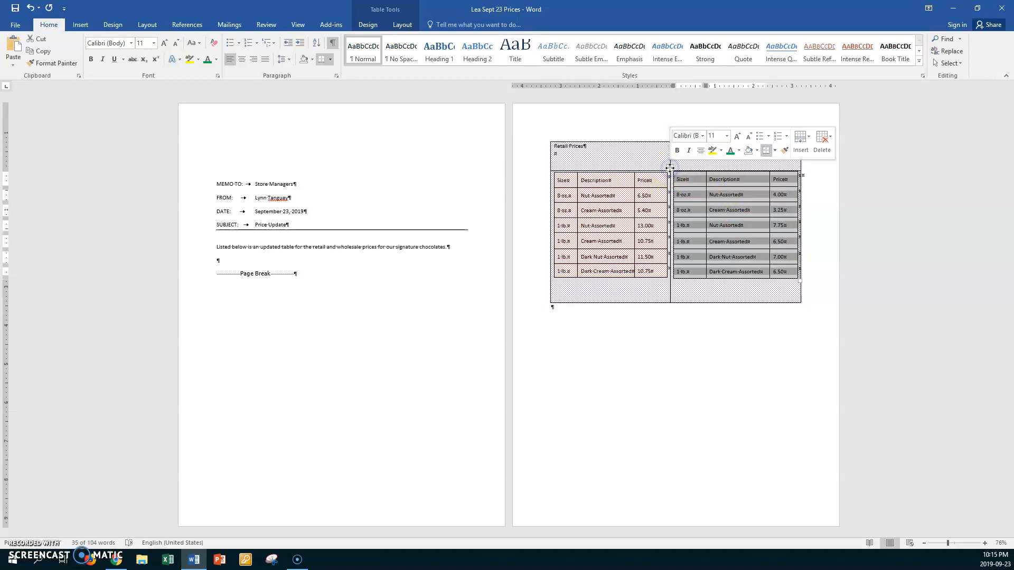
click(331, 59)
click(336, 270)
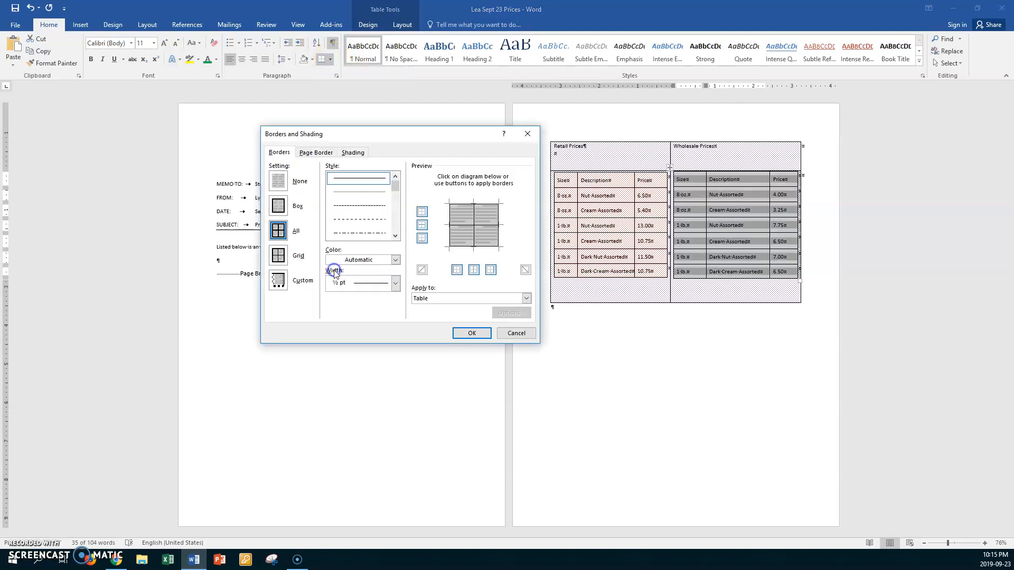
click(353, 152)
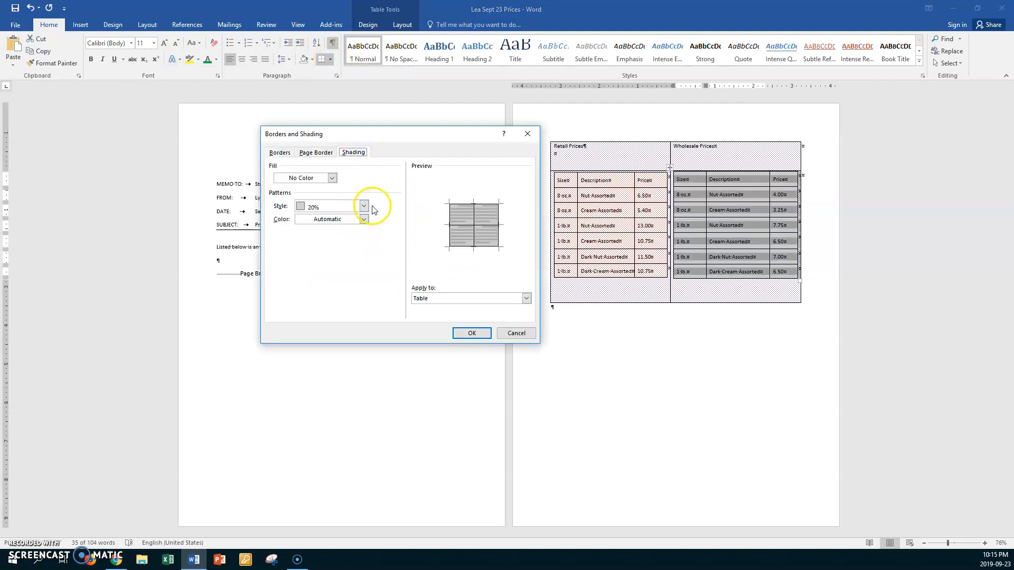
click(365, 219)
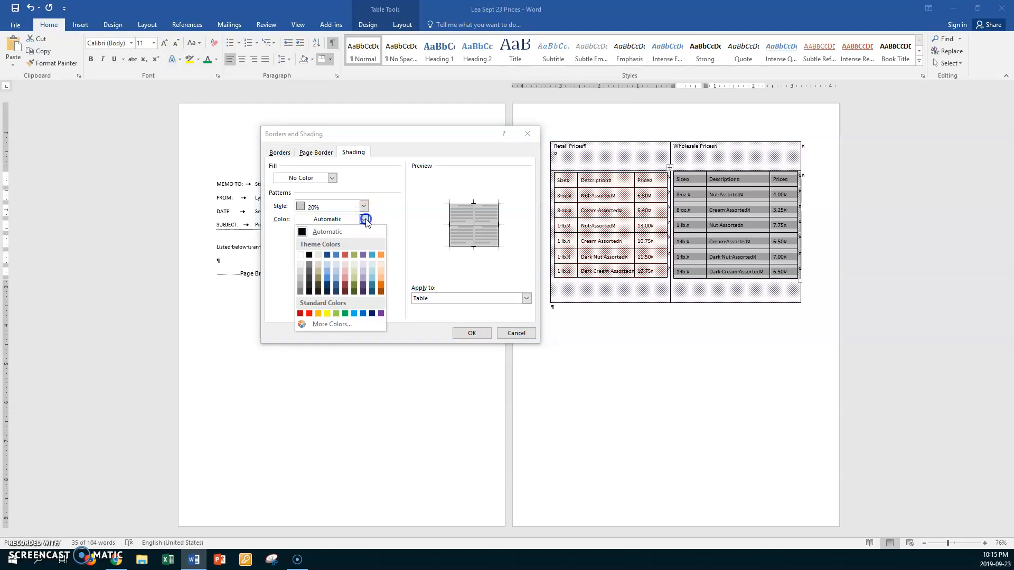
click(345, 314)
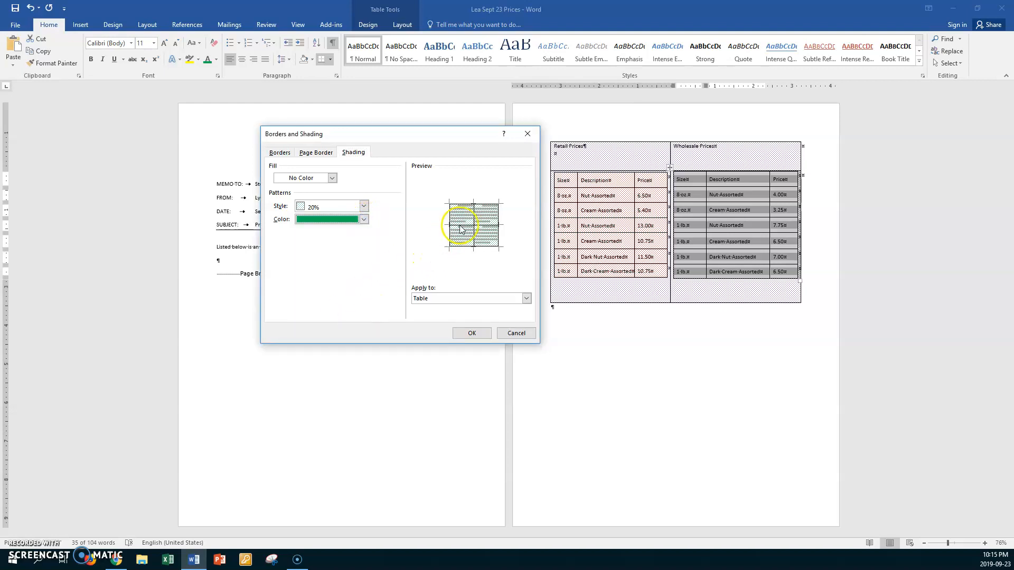
click(468, 333)
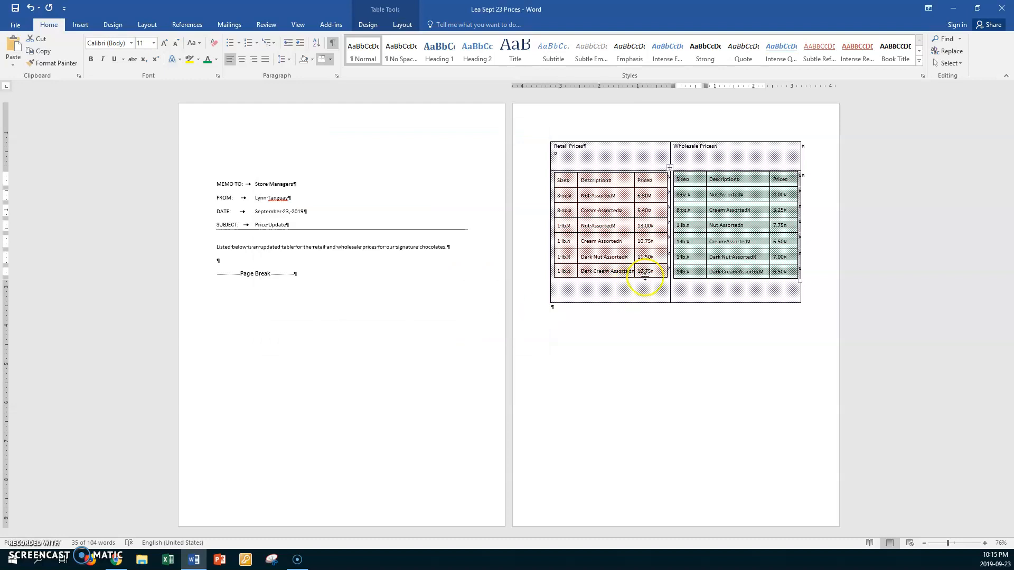
click(753, 194)
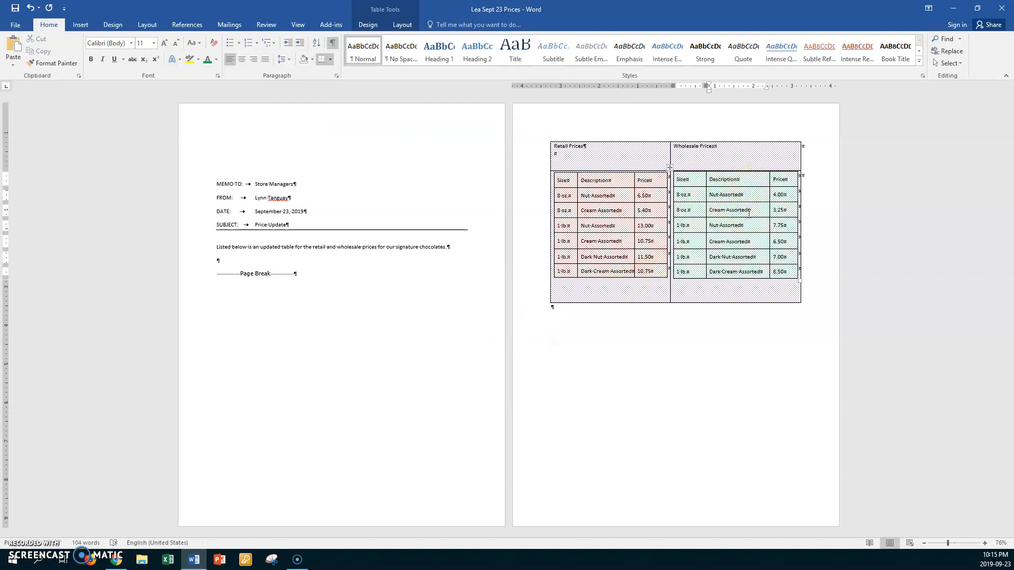
Set the outer table's default top, left and right cell margins to 0.1 inches
click(602, 148)
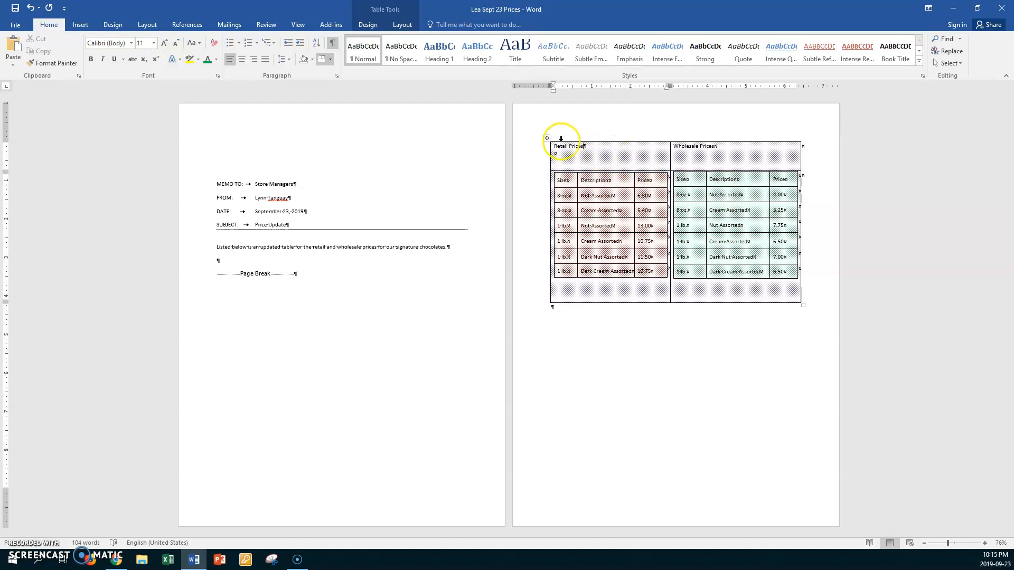
click(546, 137)
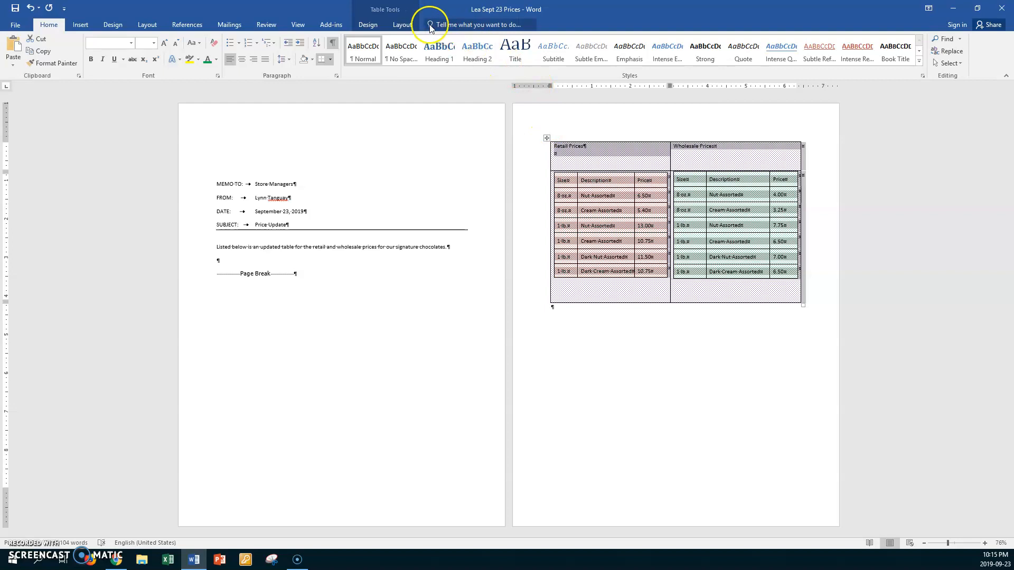
click(404, 27)
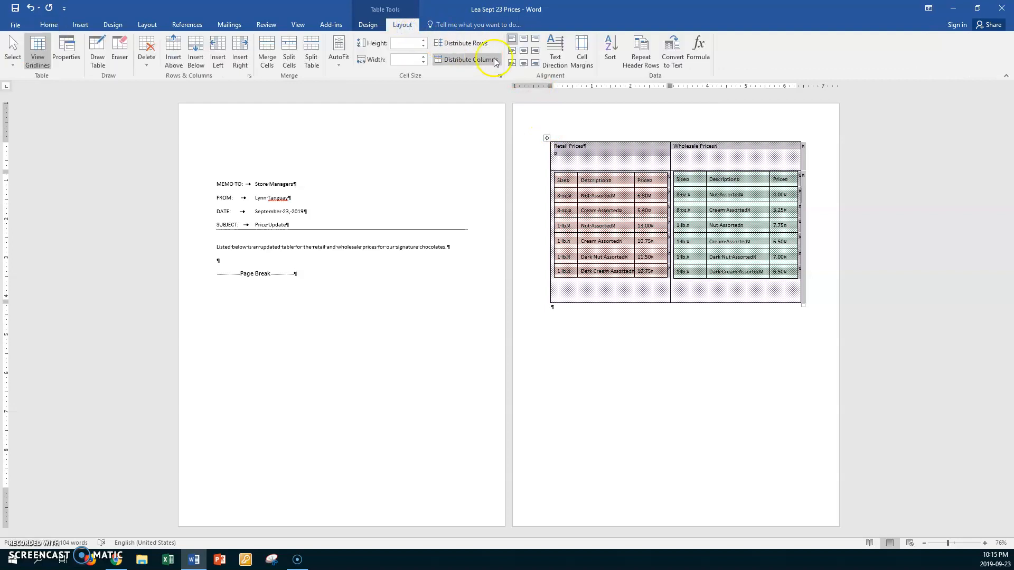
click(583, 58)
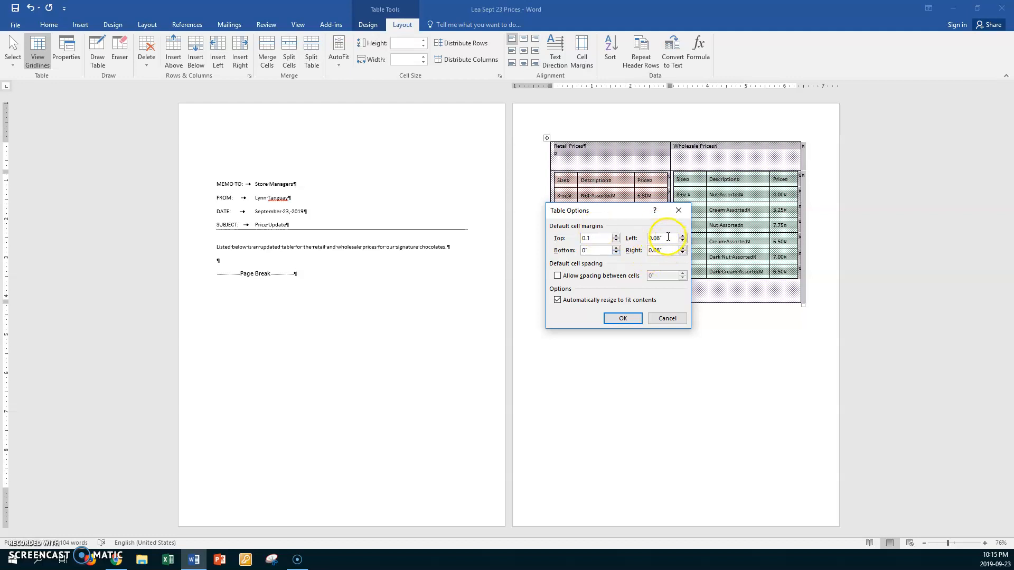
click(632, 237)
click(661, 252)
click(634, 252)
text(0.1)
click(622, 319)
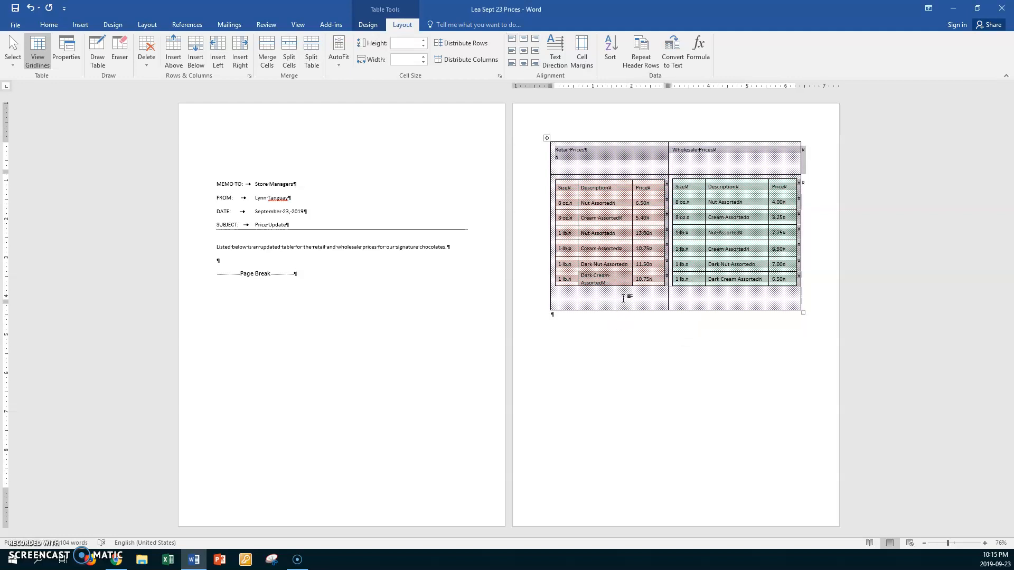
Widen the outer table's retail column by extending the table's left edge outward into the page margin
click(577, 180)
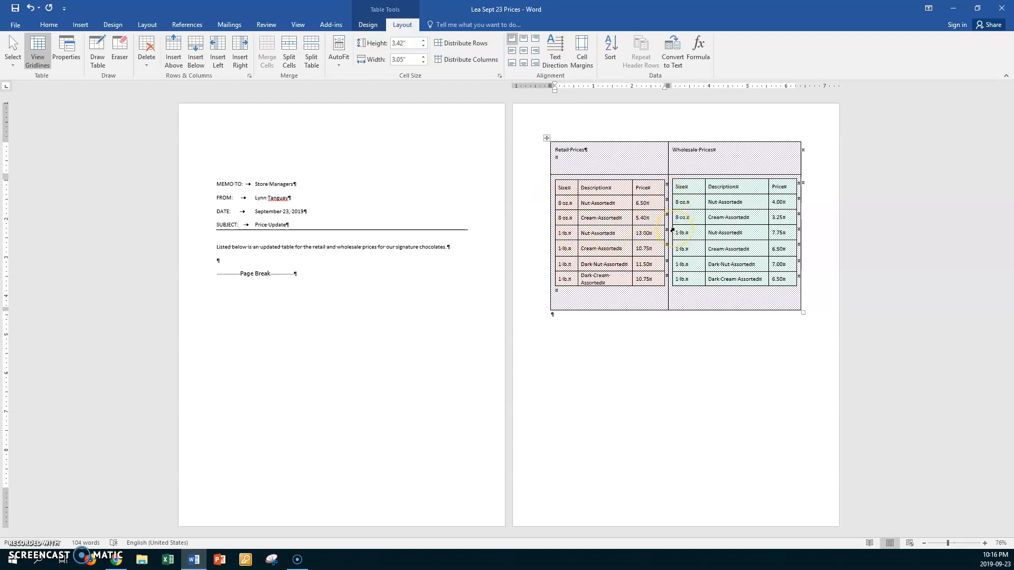
click(655, 249)
drag(550, 233, 541, 233)
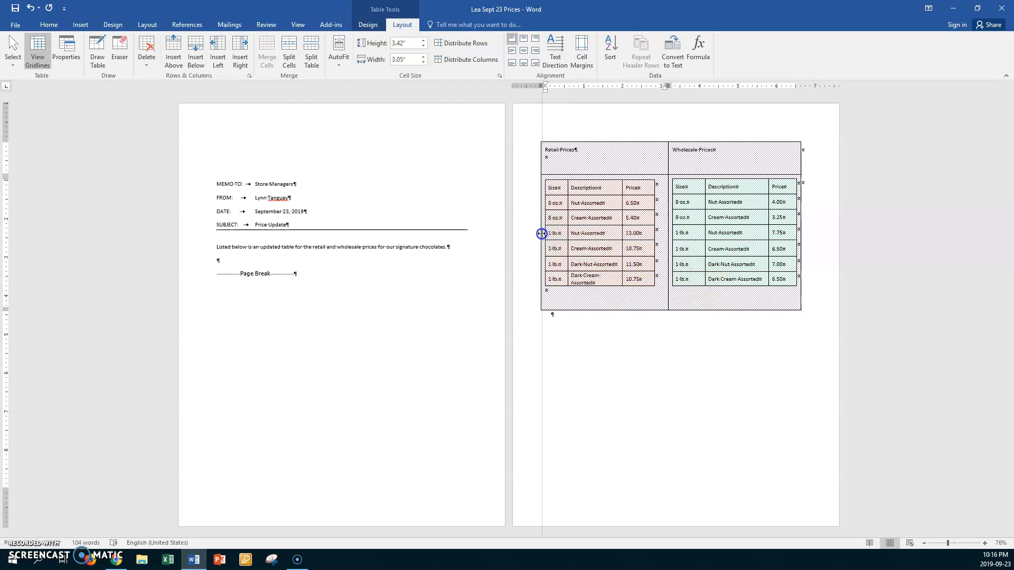
Enlarge the nested retail price table to fill the width of its cell, with rows about 0.39 inches high
click(637, 278)
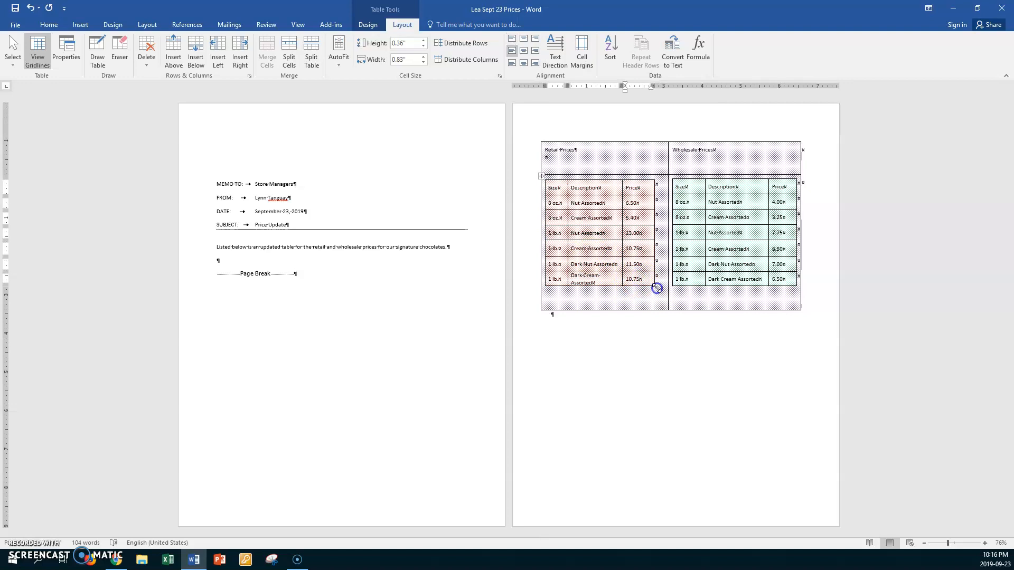
drag(657, 287, 665, 285)
click(654, 309)
click(644, 279)
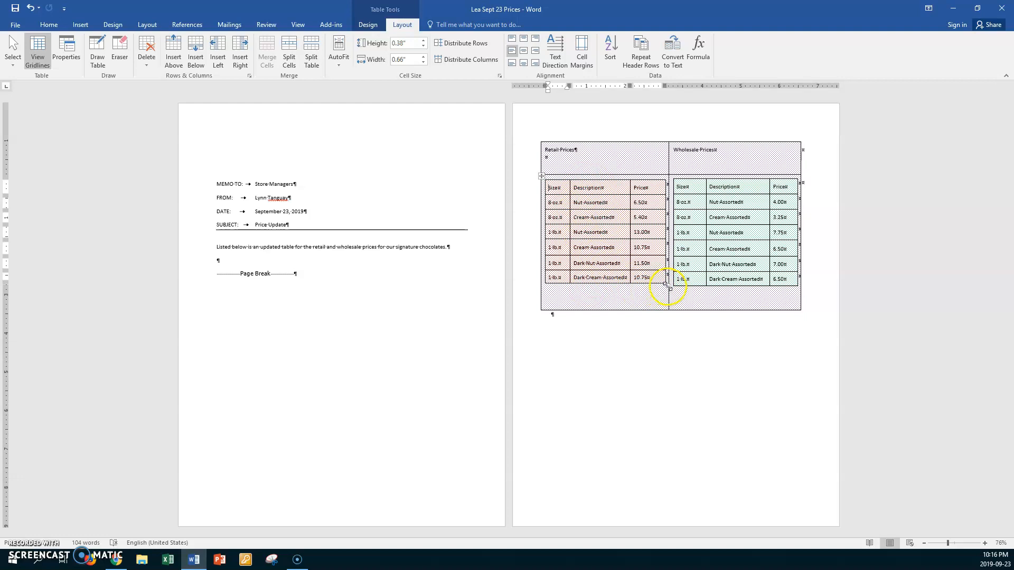
drag(668, 286, 667, 294)
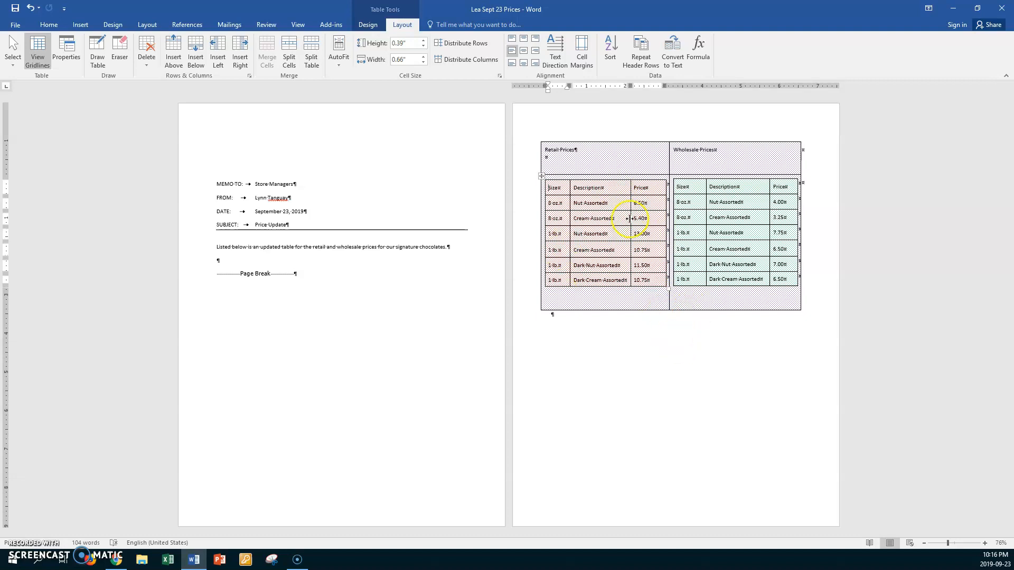
Shrink the outer table's lower row to fit the nested tables and remove the blank line under the Retail Prices heading
click(620, 311)
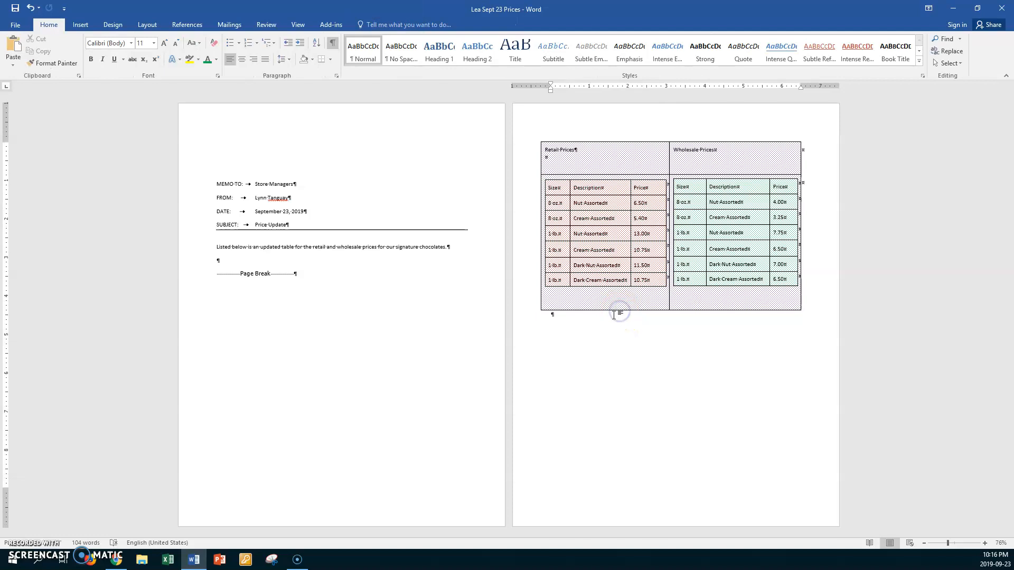
drag(610, 309, 611, 292)
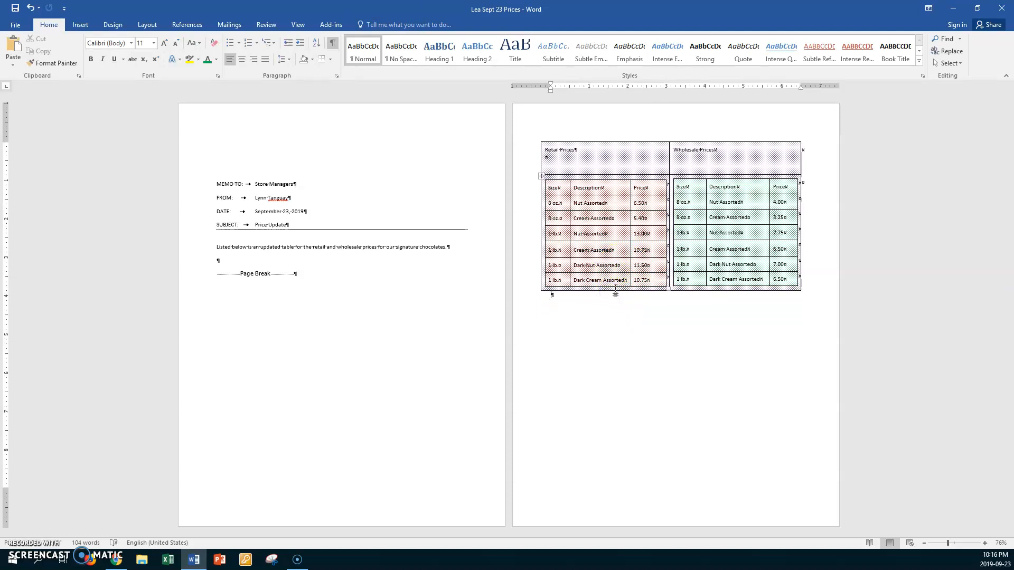
click(589, 151)
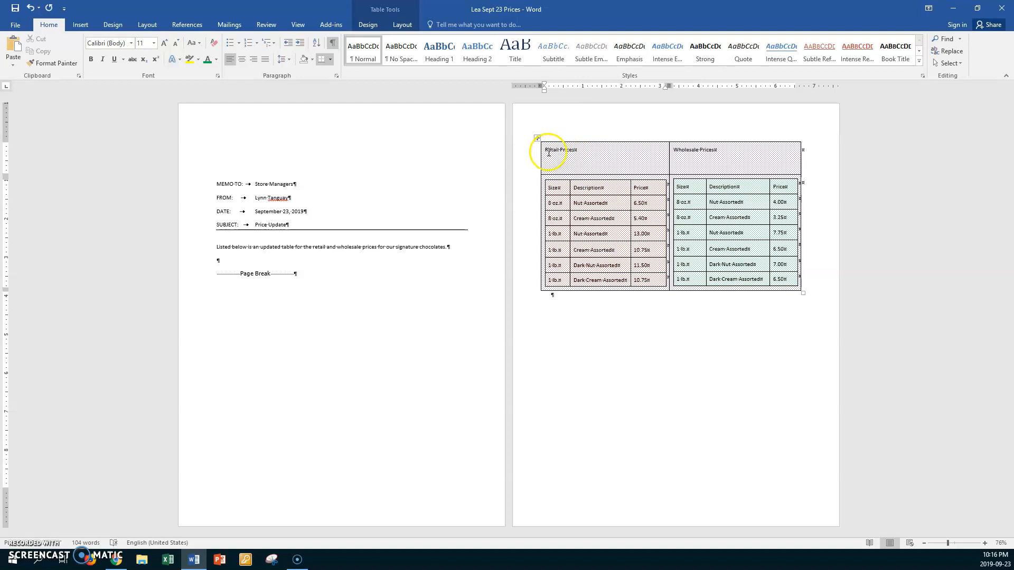
Format the Retail Prices heading as 16 pt bold italic, centred both horizontally and vertically in its cell
drag(546, 146, 599, 150)
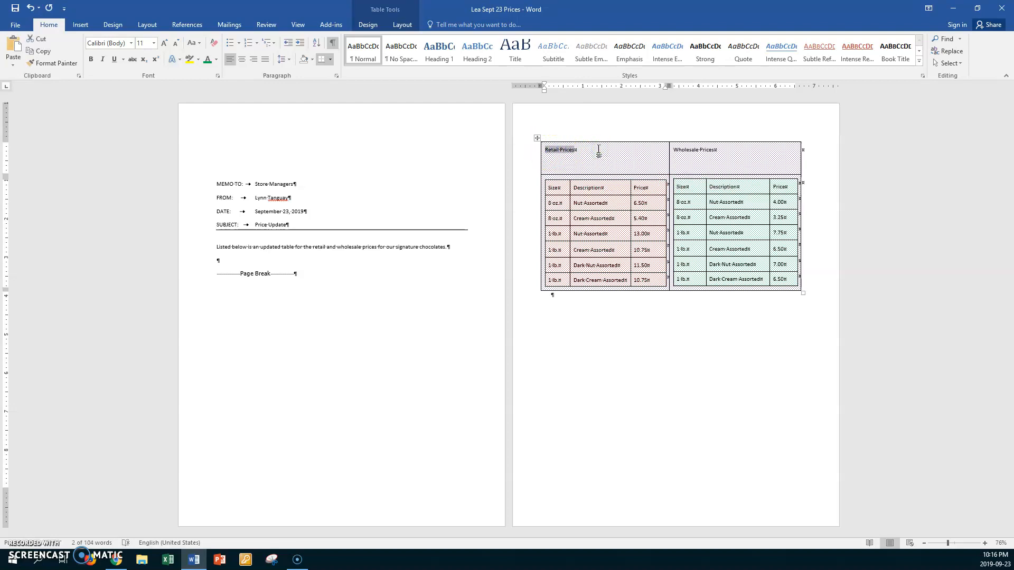
key(ctrl+e)
key(ctrl+shift+period)
key(ctrl+shift+period)
key(ctrl+b)
key(ctrl+i)
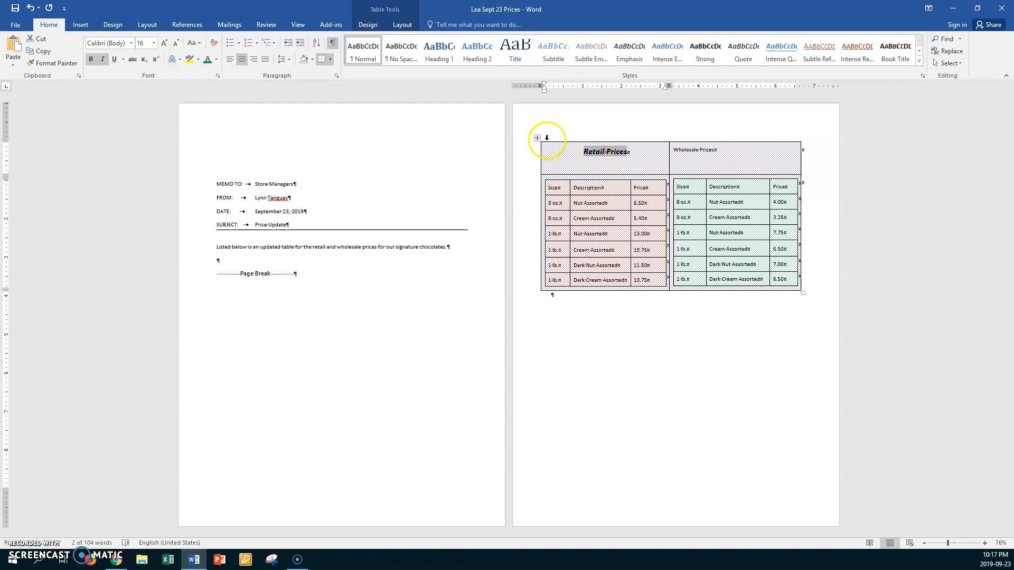
click(410, 26)
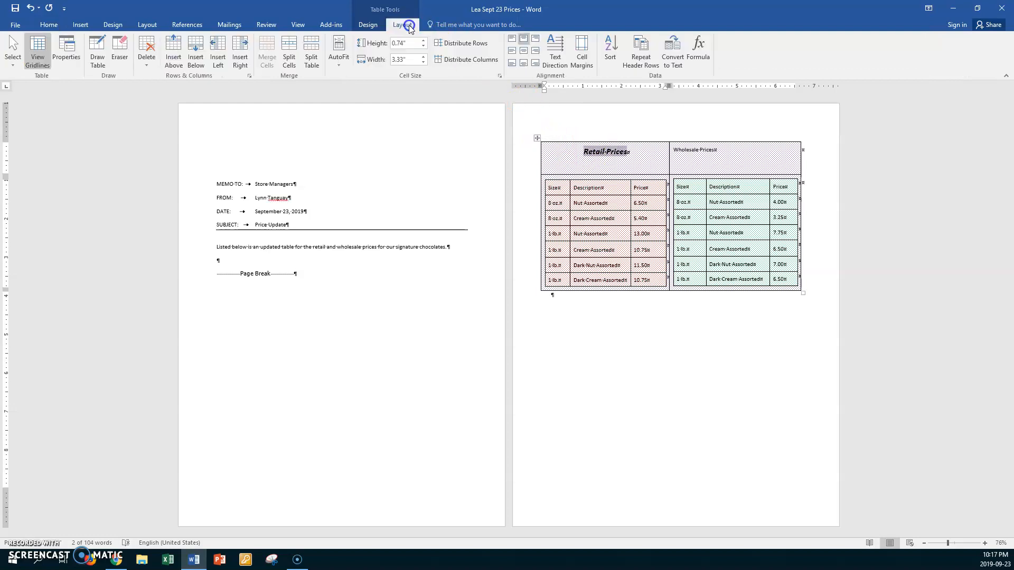
click(523, 52)
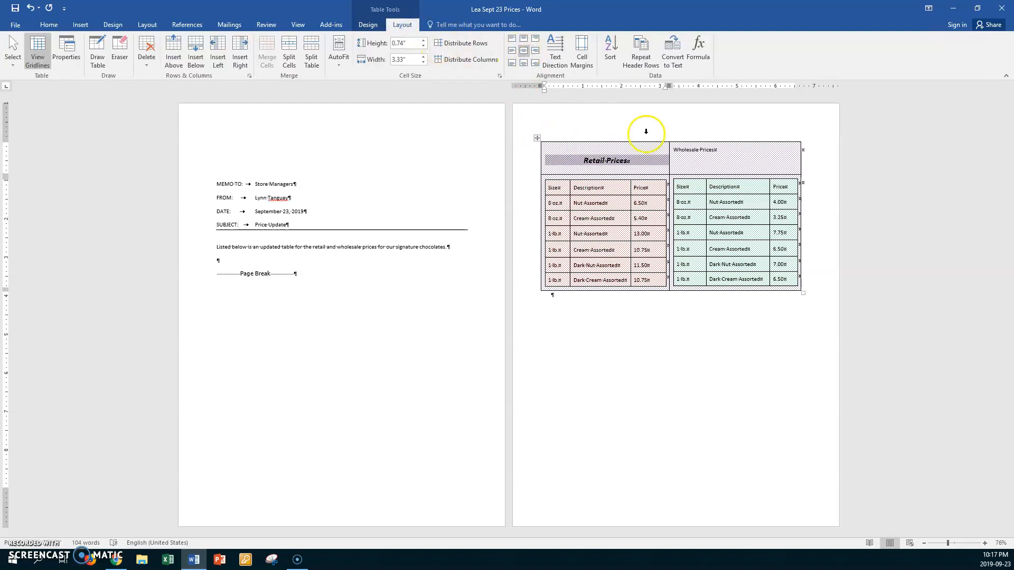
Copy the Retail Prices heading's formatting to the Wholesale Prices heading and centre it vertically in its cell
click(736, 151)
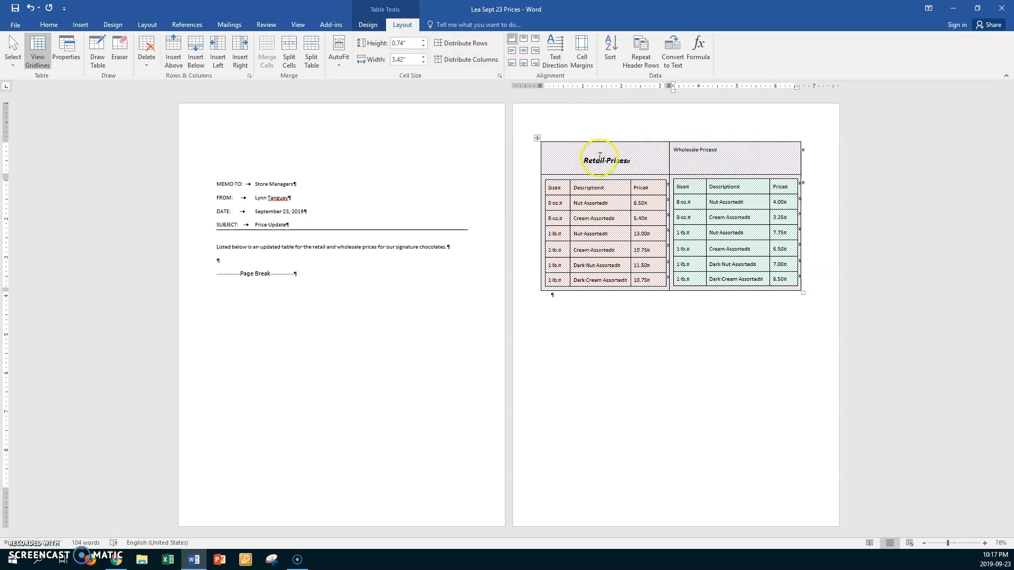
click(599, 160)
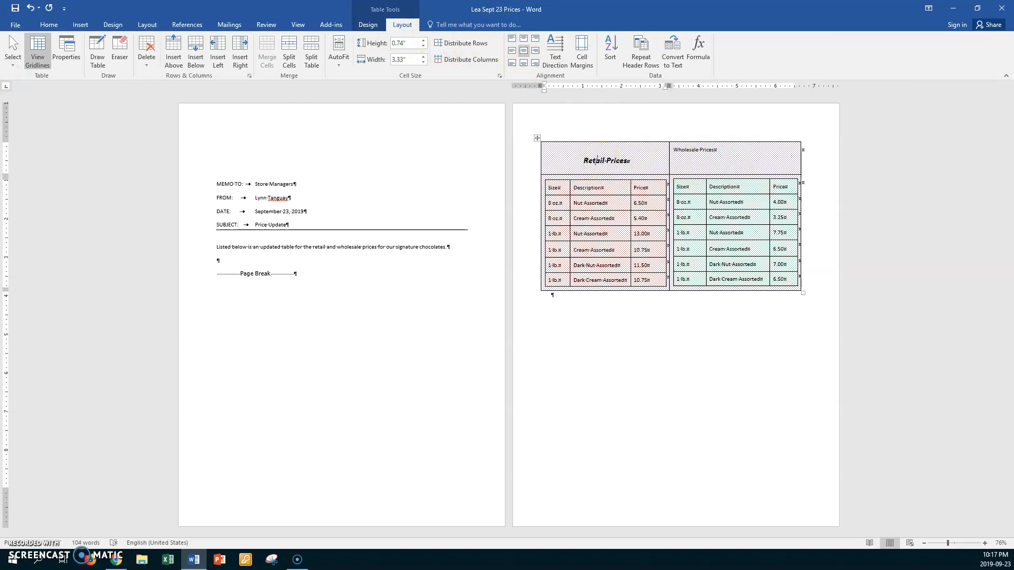
click(48, 24)
click(48, 63)
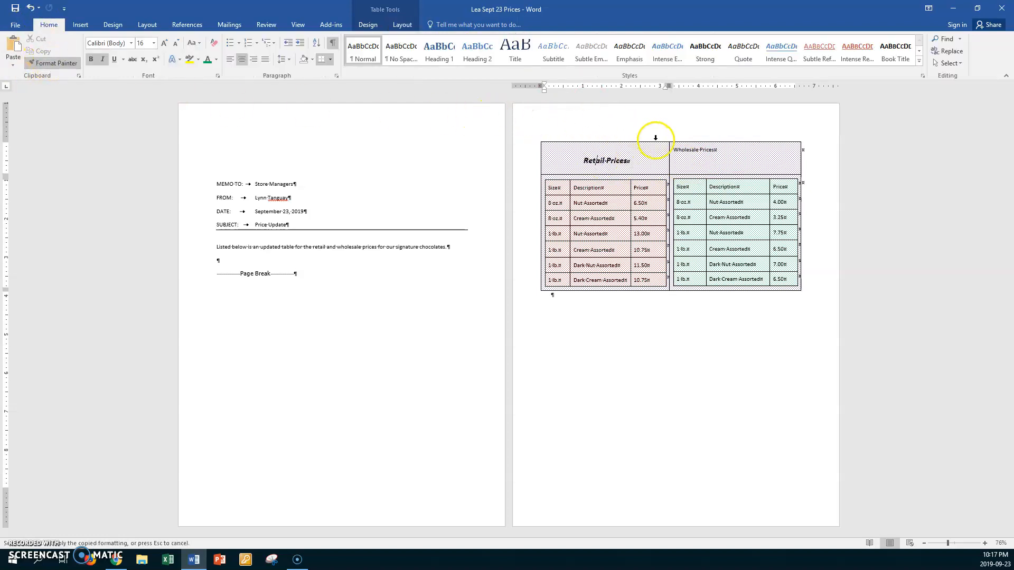
drag(670, 149, 739, 152)
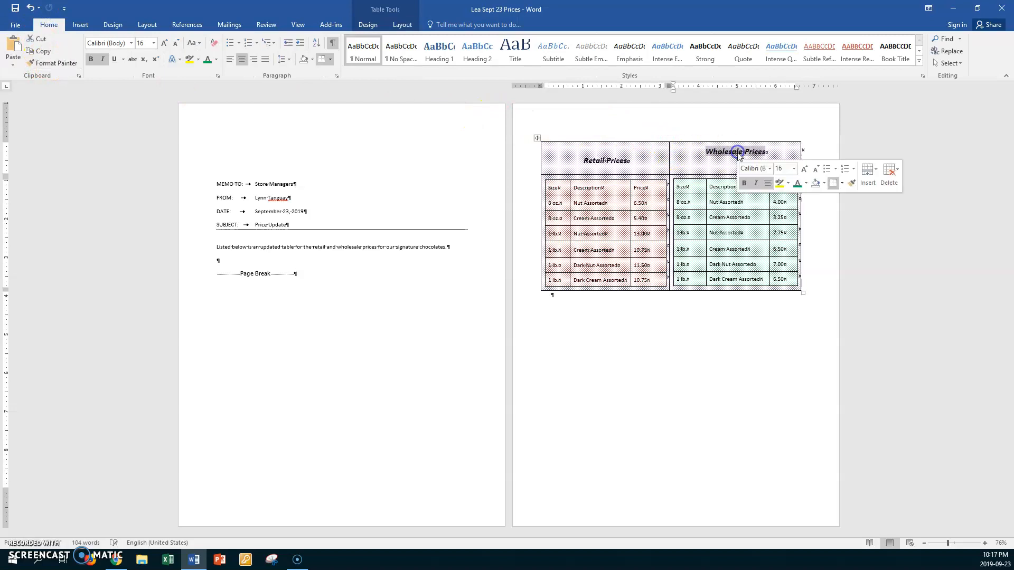
click(401, 25)
click(525, 50)
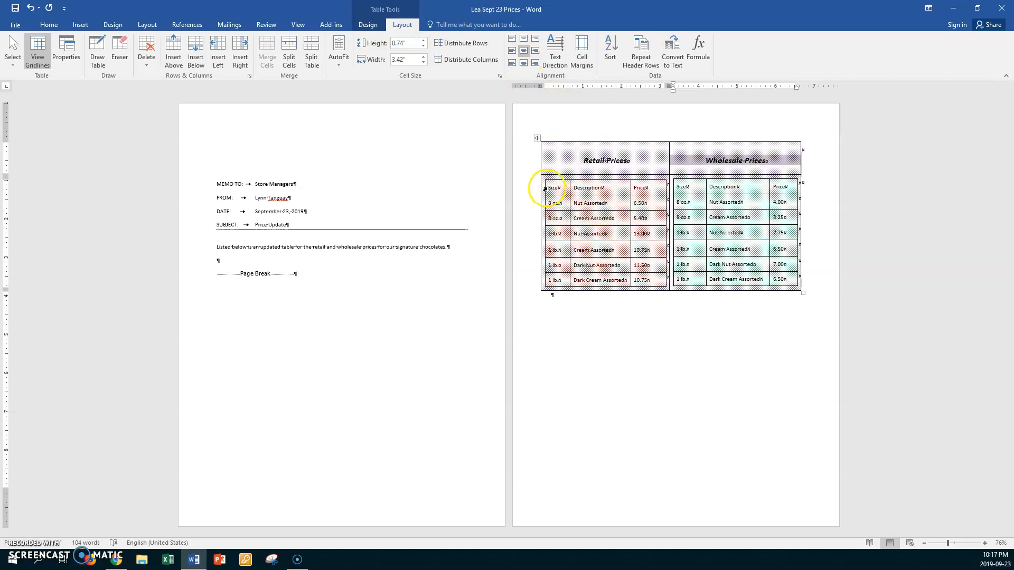
Make the Size, Description and Price header rows of both nested price tables bold
drag(548, 191, 654, 187)
click(46, 23)
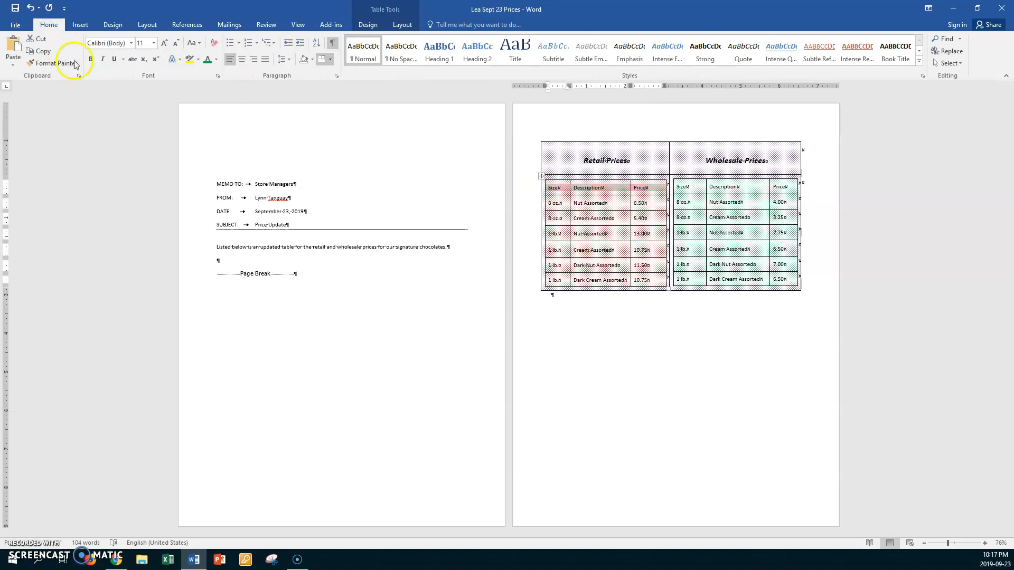
click(92, 59)
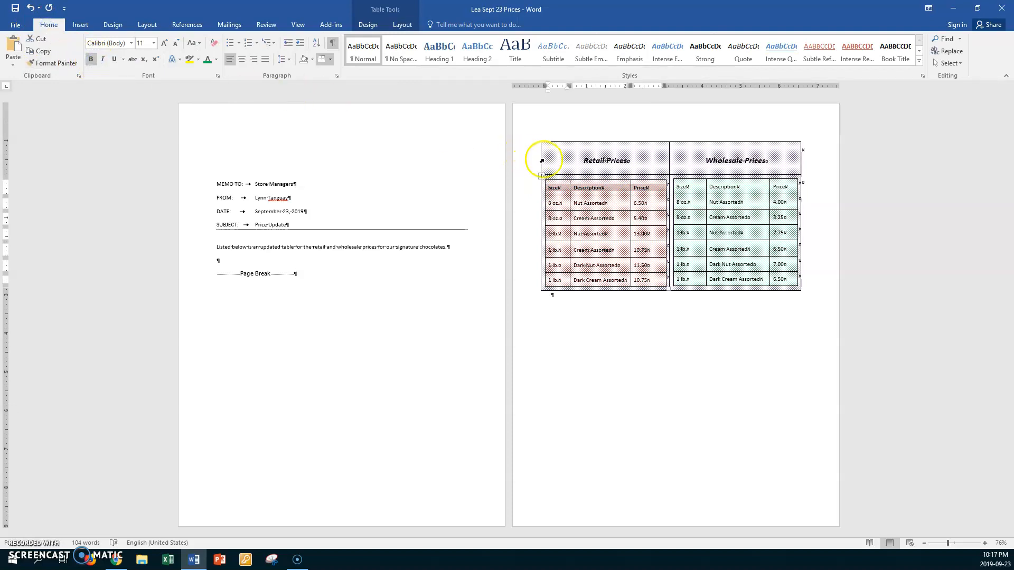
drag(679, 189, 781, 184)
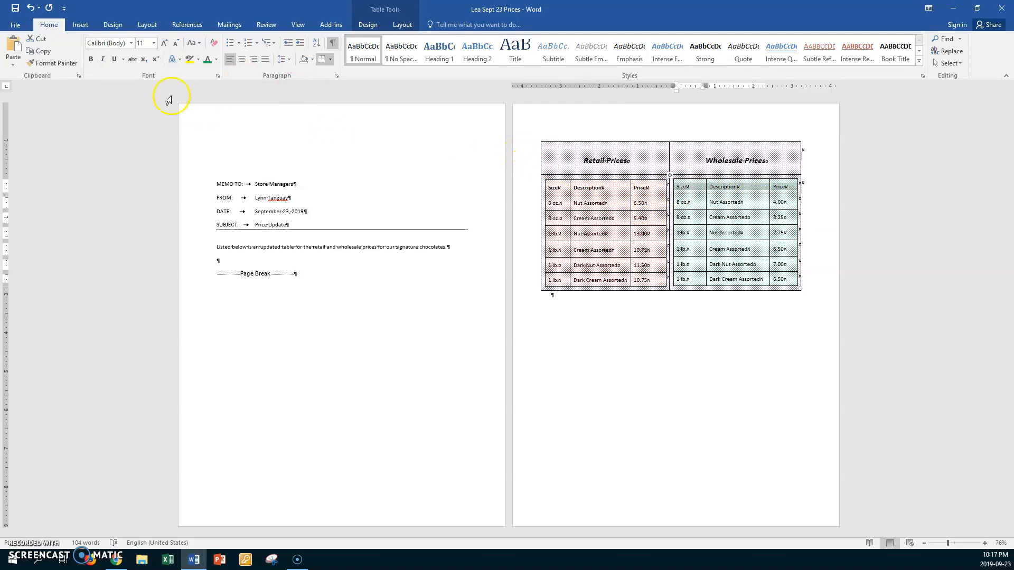
click(91, 59)
Increase the height of the outer table's lower row and add an empty row at the end of the retail price table
drag(697, 289, 699, 324)
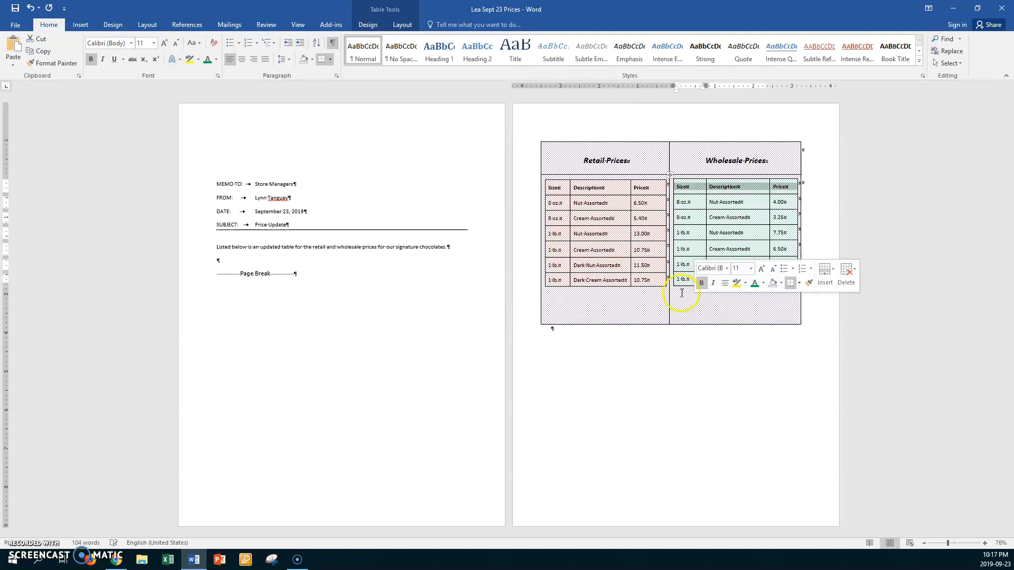
click(662, 281)
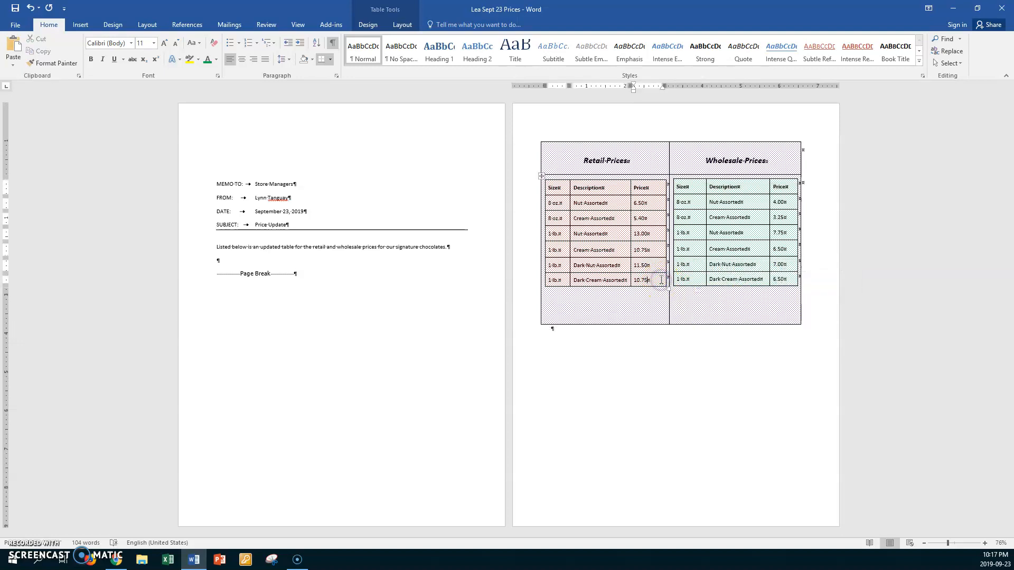
key(Tab)
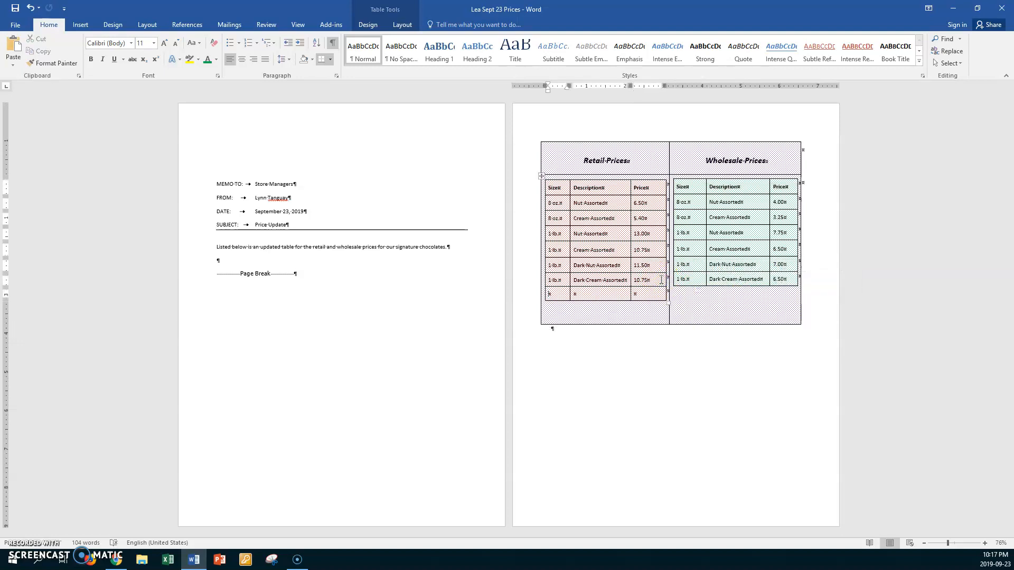
Examine the formula settings for the price cell in the retail table's empty last row without inserting a formula
click(657, 296)
click(404, 24)
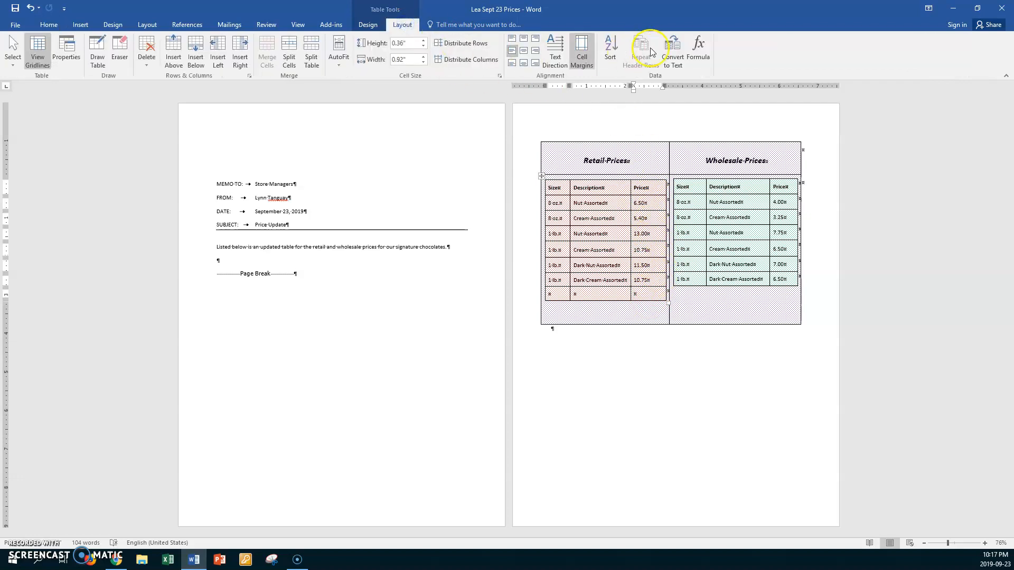
click(701, 47)
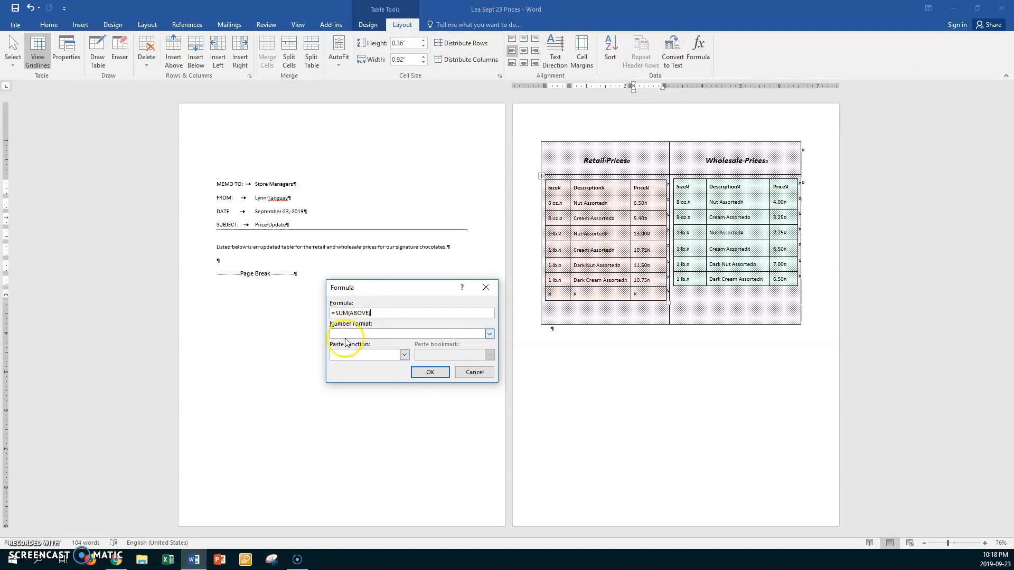
click(474, 373)
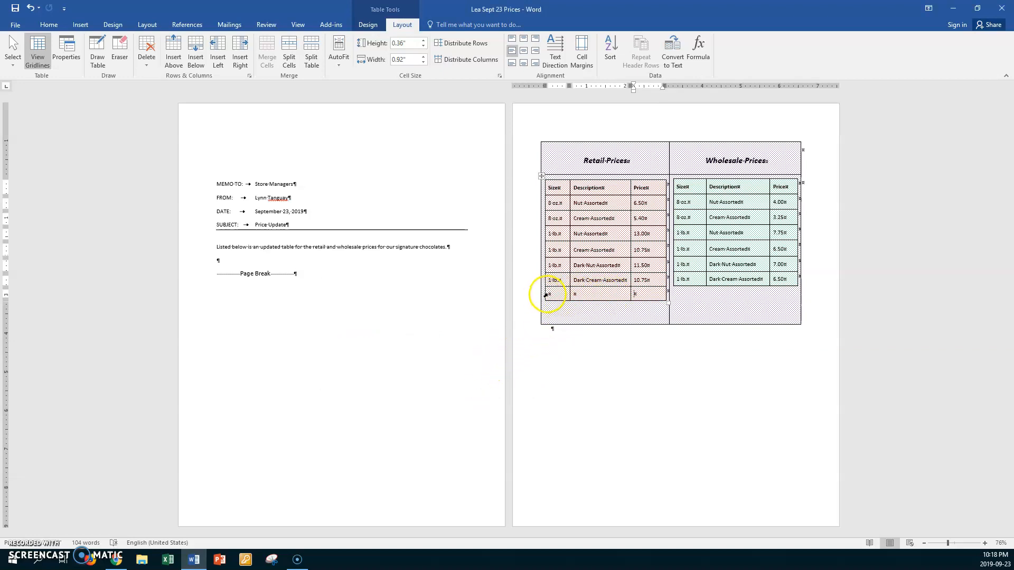
Delete the empty last row of the retail price table and shrink the outer table's lower row to fit the nested tables
drag(552, 294, 639, 292)
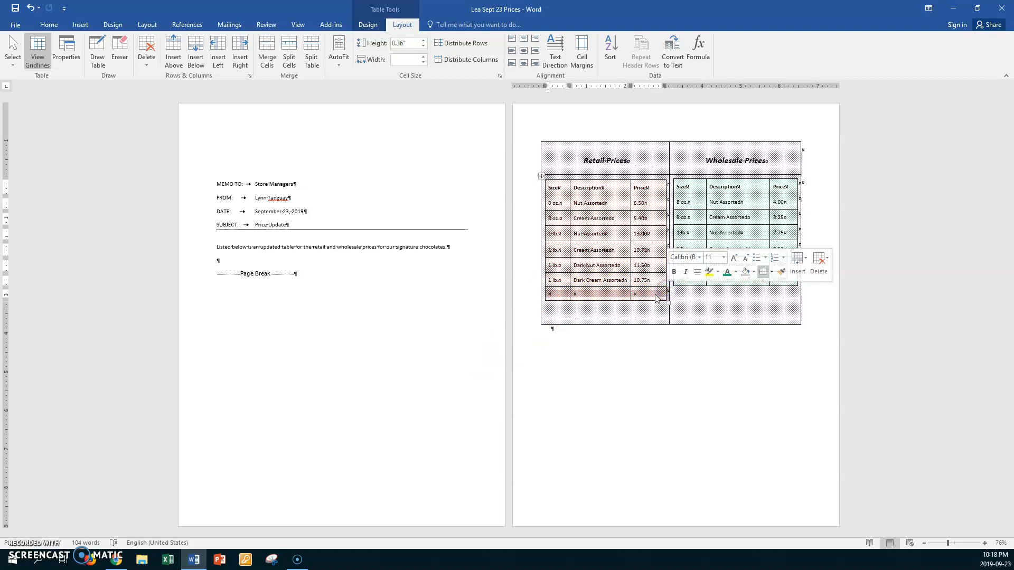
right_click(655, 298)
click(690, 367)
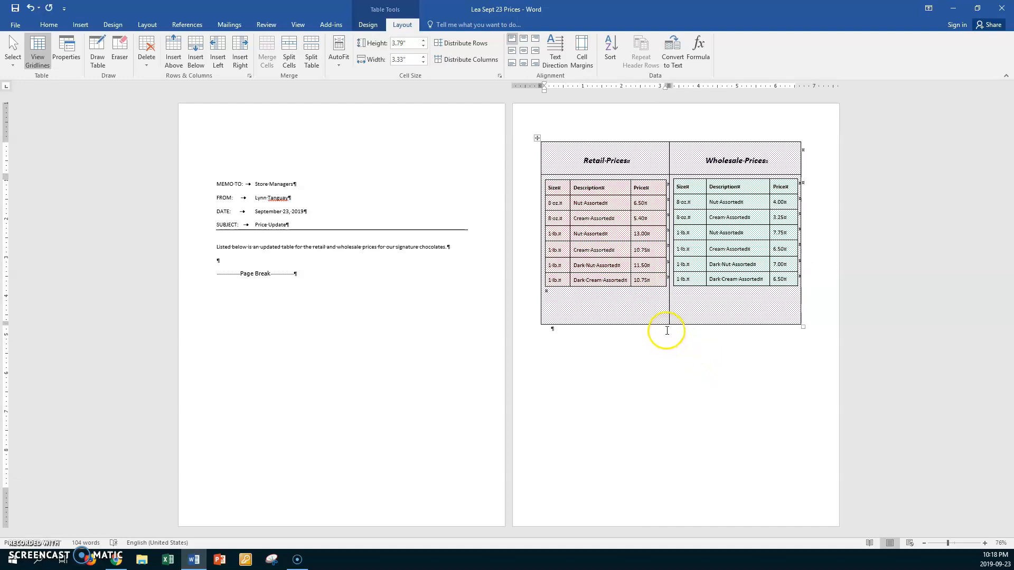
drag(658, 325, 659, 291)
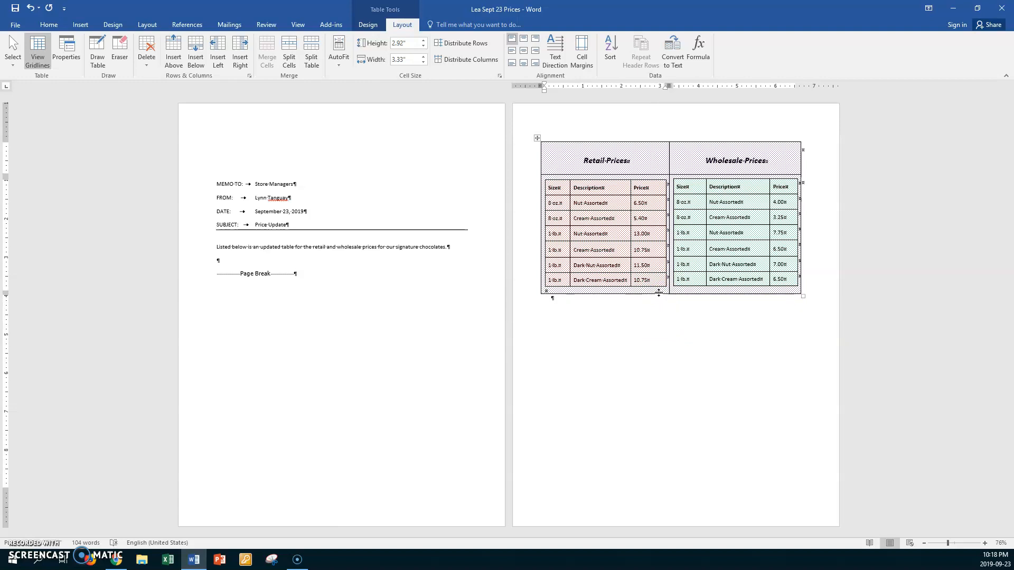
drag(659, 293, 659, 290)
click(656, 280)
Delete the page break and the extra blank line between the memo text and the price table, viewing the document at page width
click(218, 273)
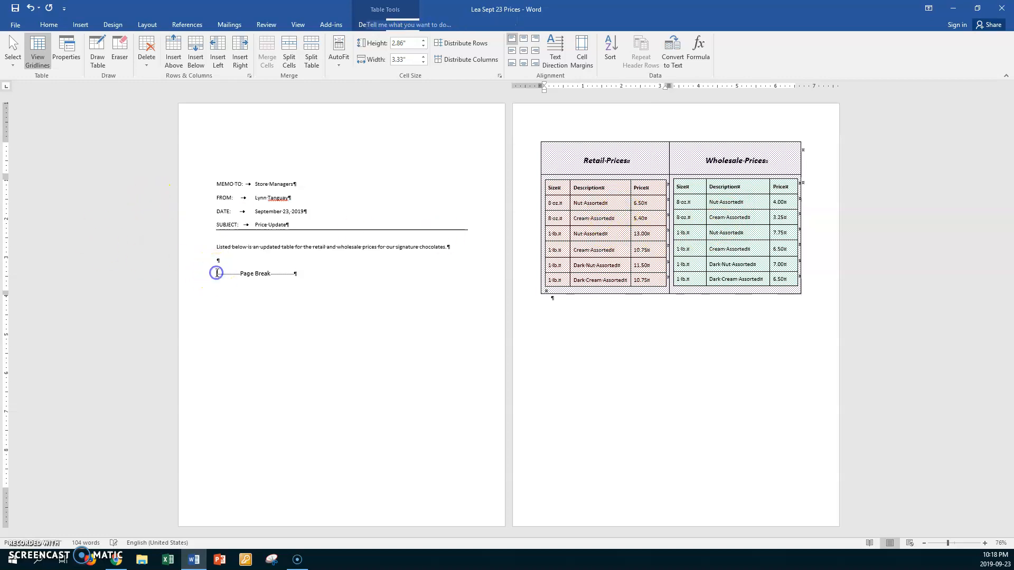
key(Delete)
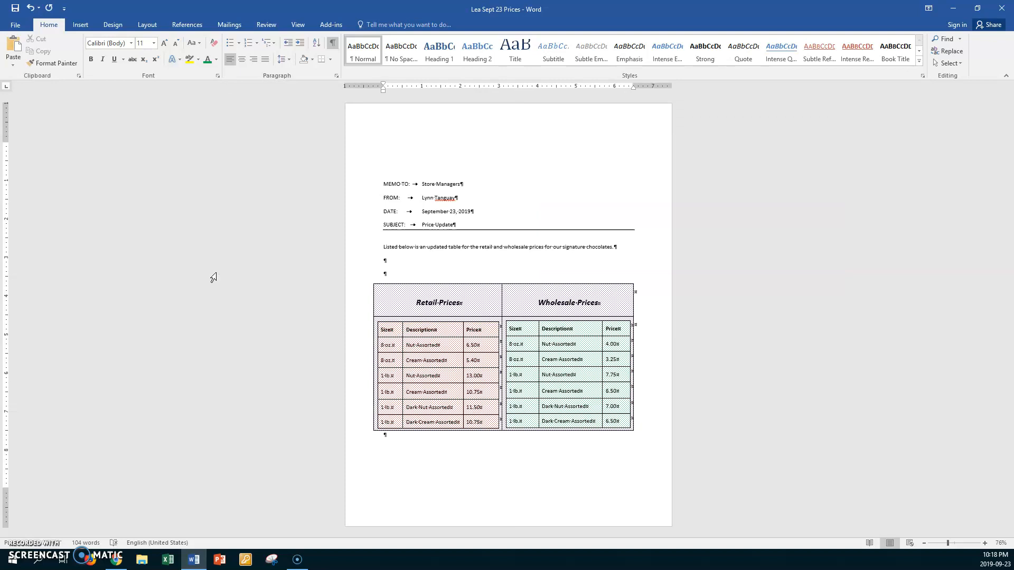
click(299, 24)
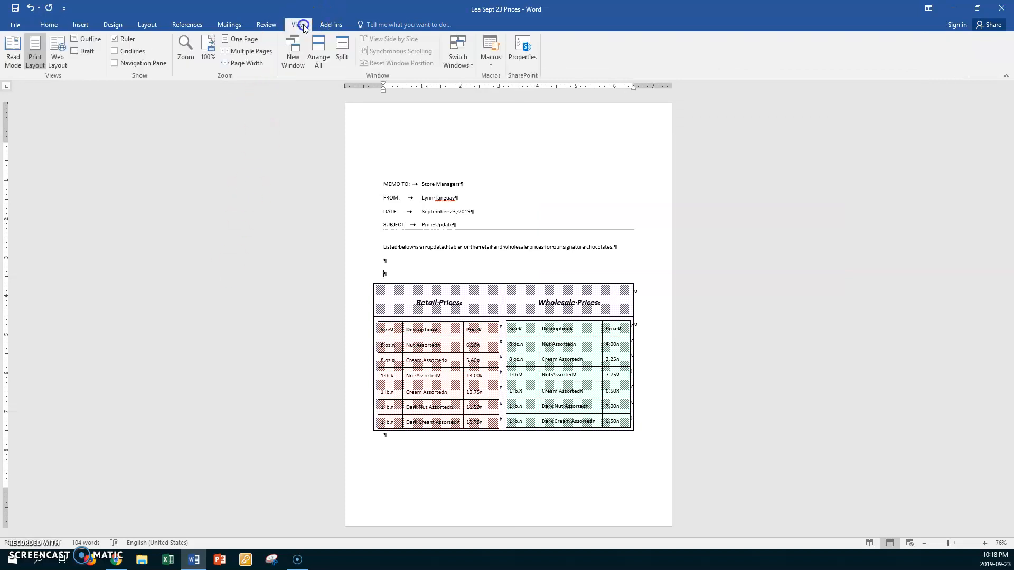
click(246, 63)
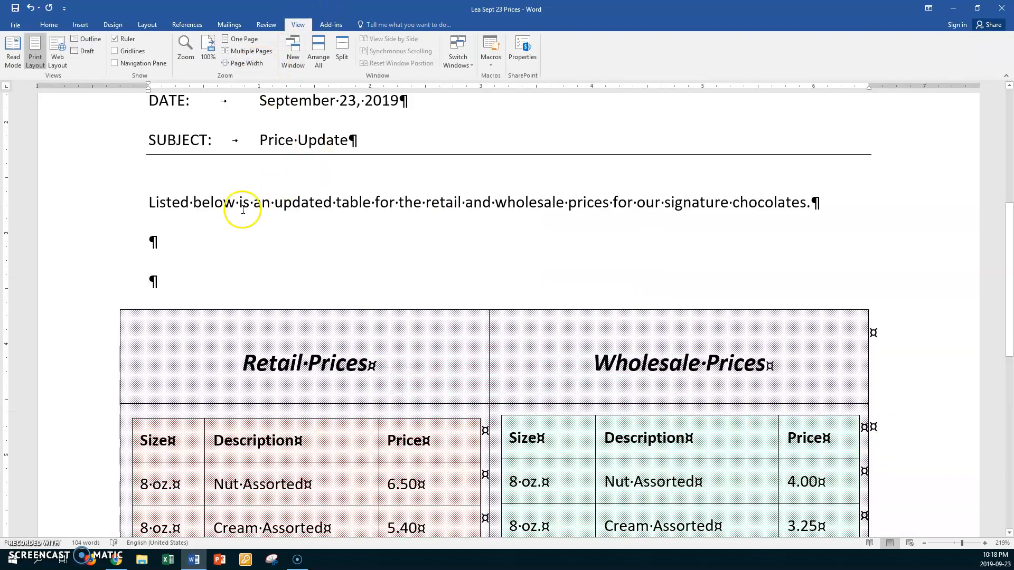
click(172, 237)
key(Delete)
Set the whole outer price table's alignment to Center in its table properties
scroll(242, 299, down, 3)
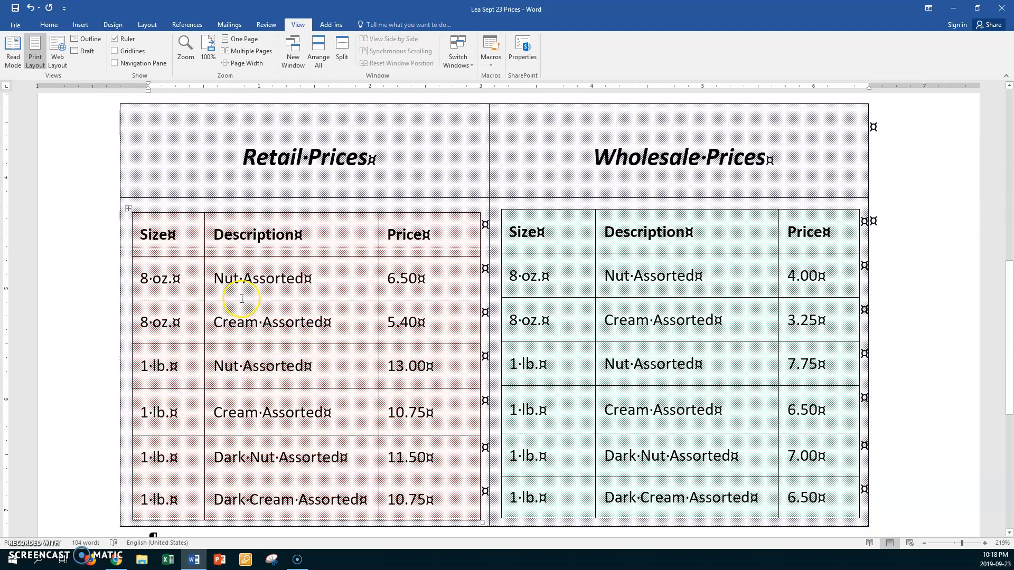
scroll(242, 299, up, 3)
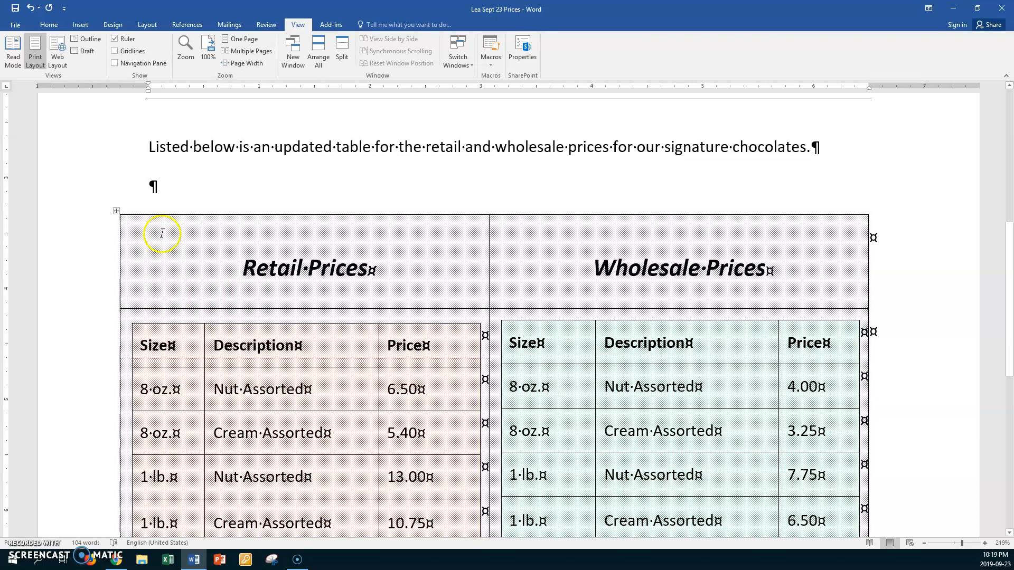
click(116, 212)
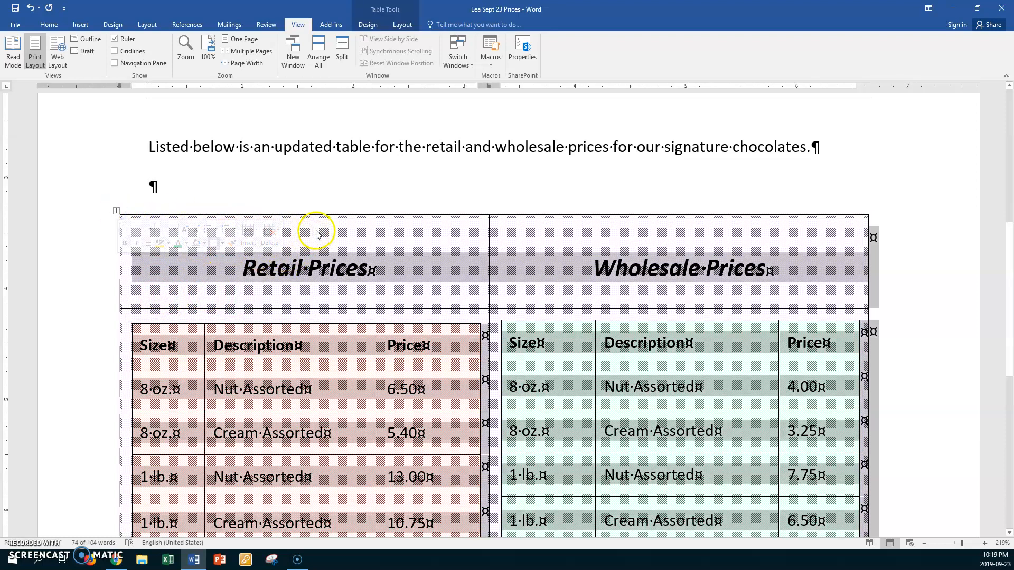
click(229, 264)
right_click(229, 264)
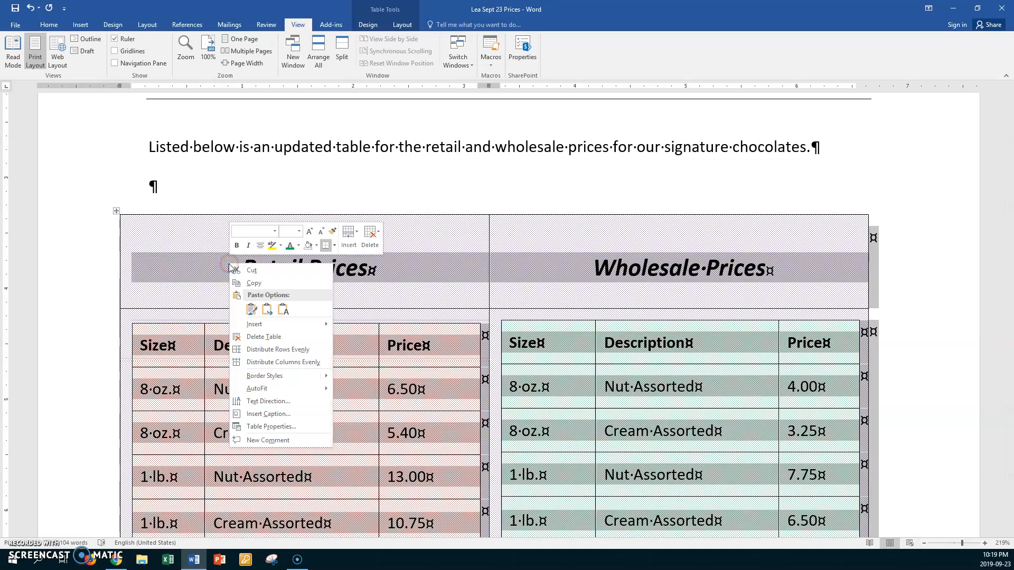
click(261, 427)
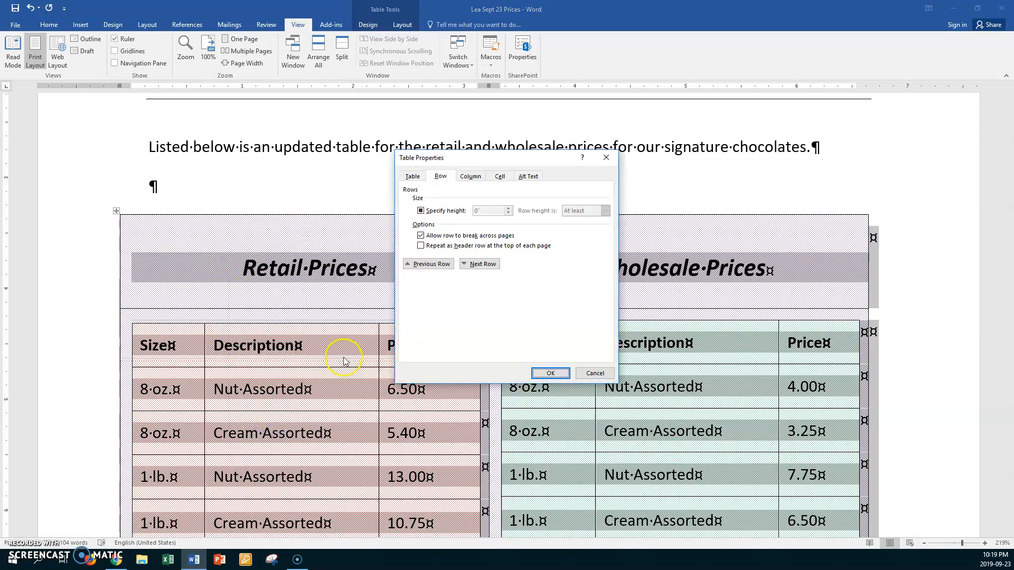
click(412, 177)
click(460, 232)
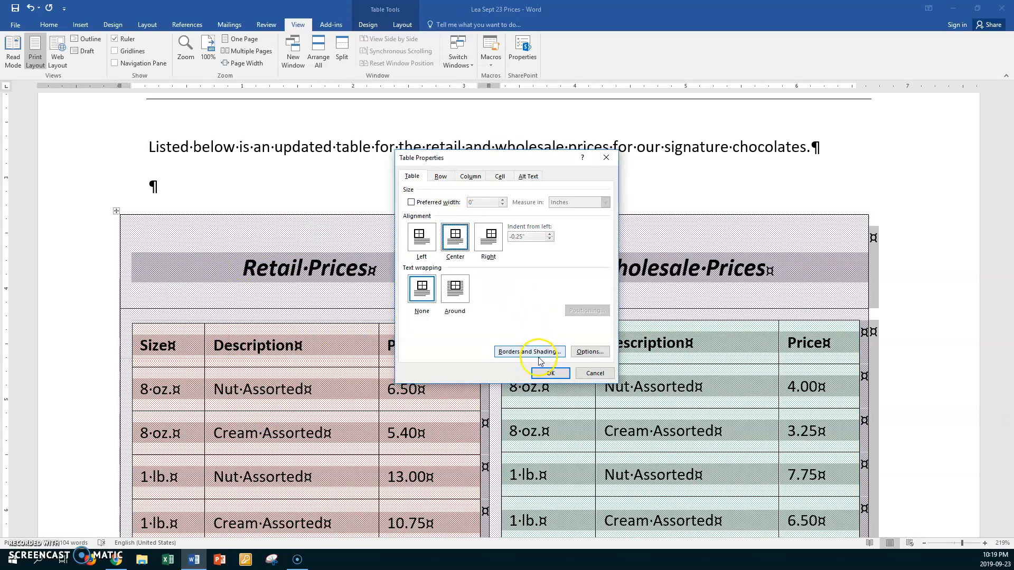
click(547, 374)
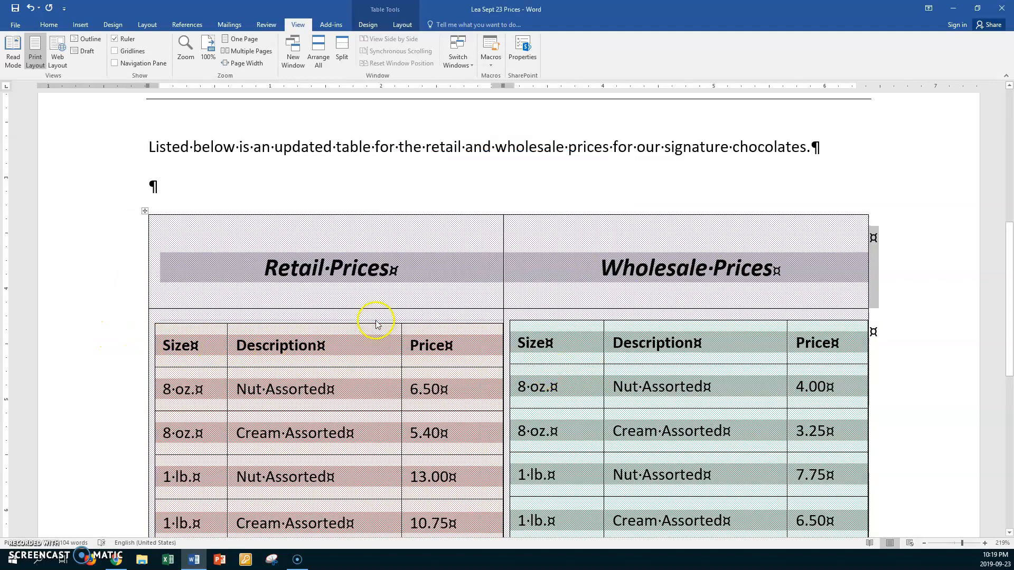
Align the price values below the Price headings in both the retail and wholesale tables to center right
scroll(376, 323, up, 4)
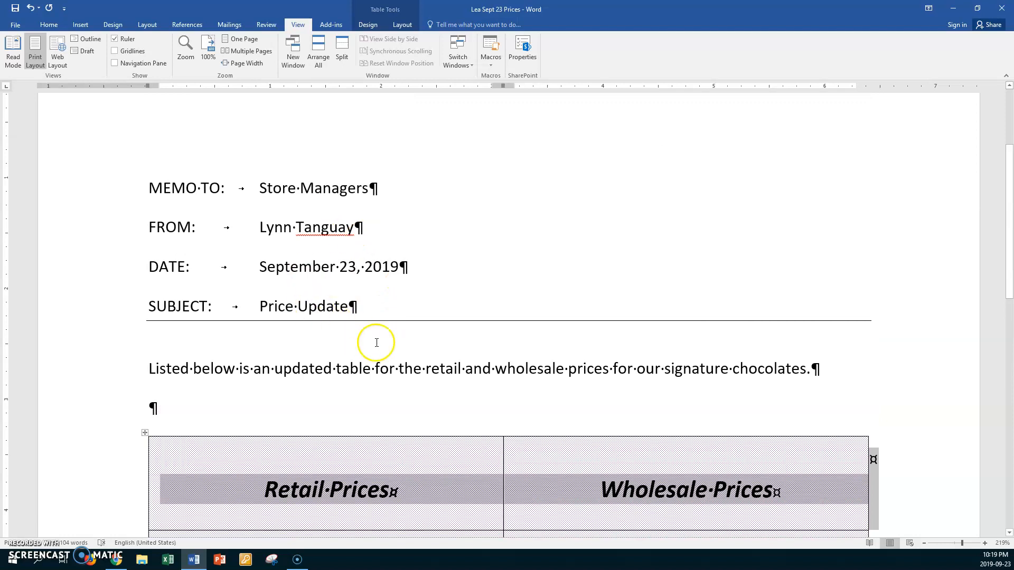
scroll(376, 343, down, 3)
click(204, 302)
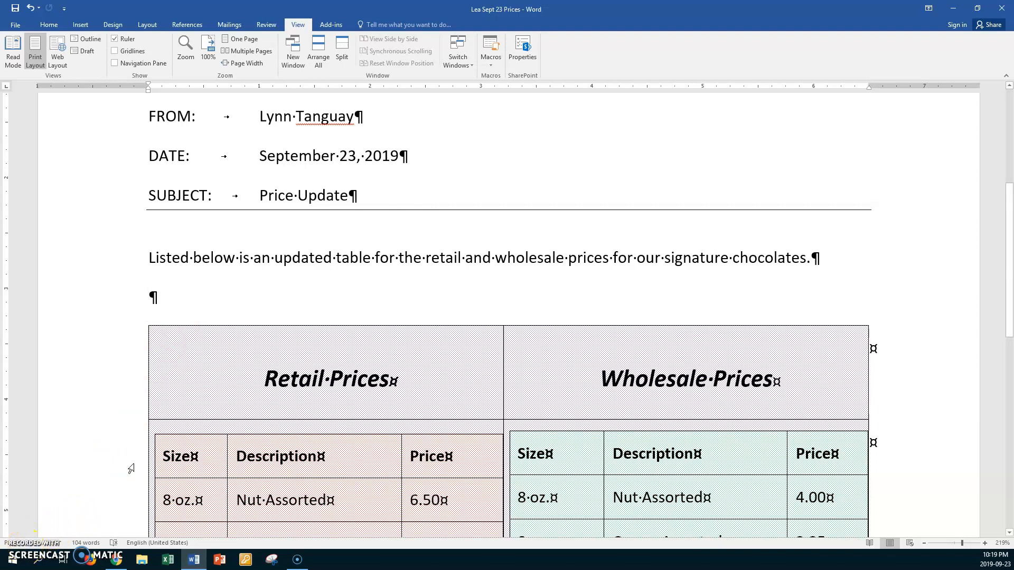
scroll(294, 449, down, 5)
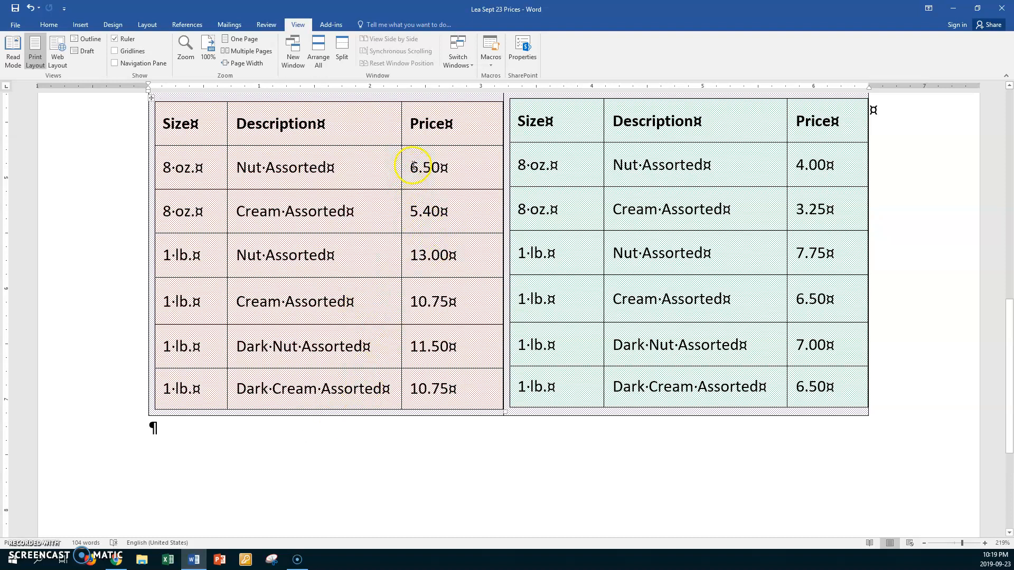
drag(416, 165, 478, 390)
click(402, 25)
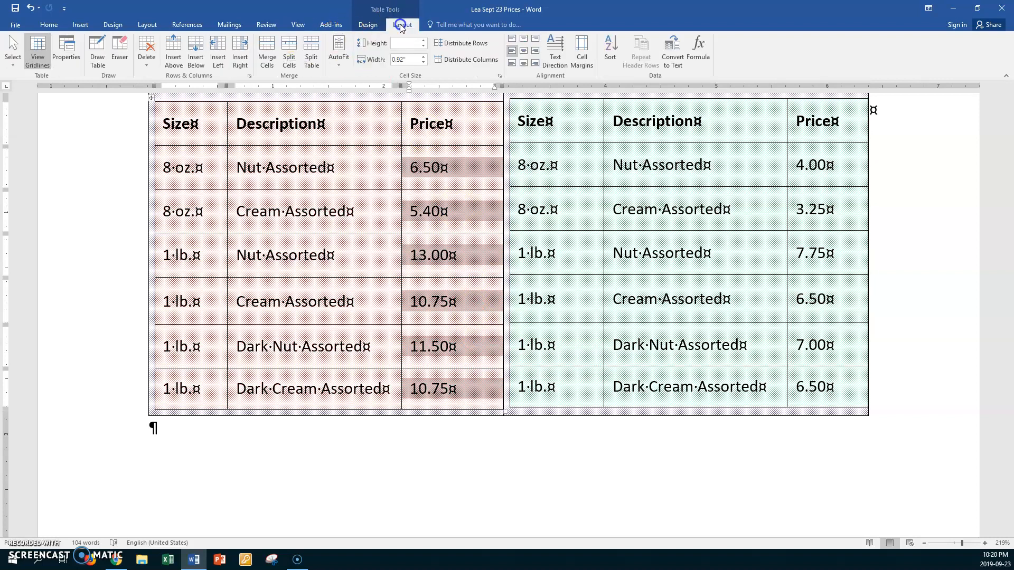
click(535, 52)
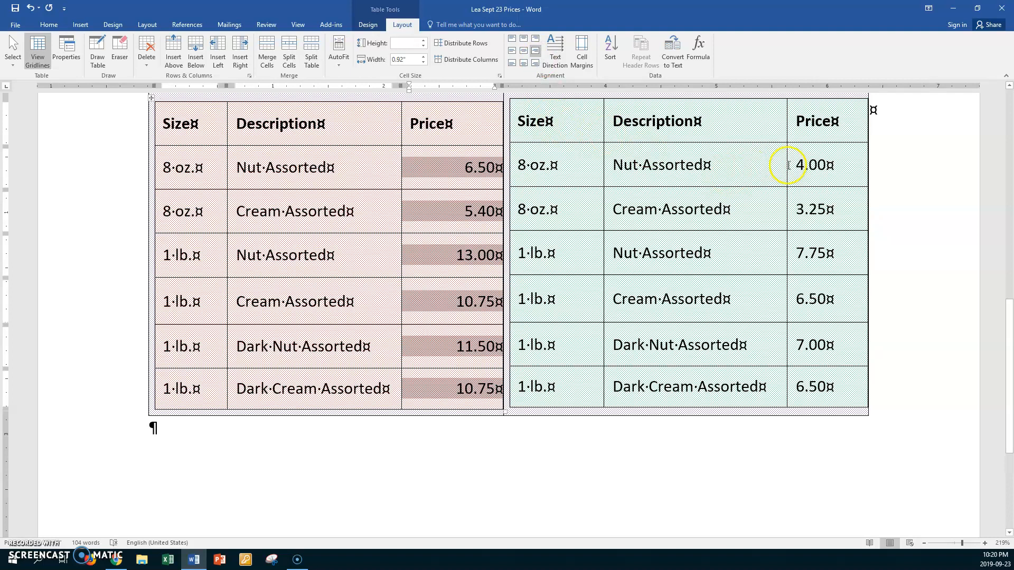
drag(793, 163, 797, 385)
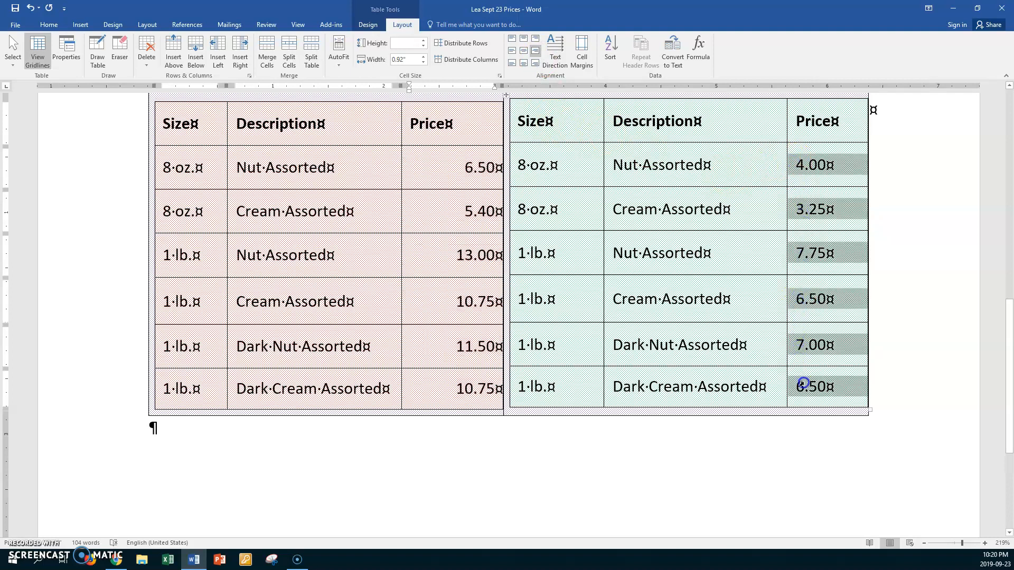
click(535, 51)
Add a dollar sign before the first price in the wholesale table and before the first price in the retail table
click(824, 165)
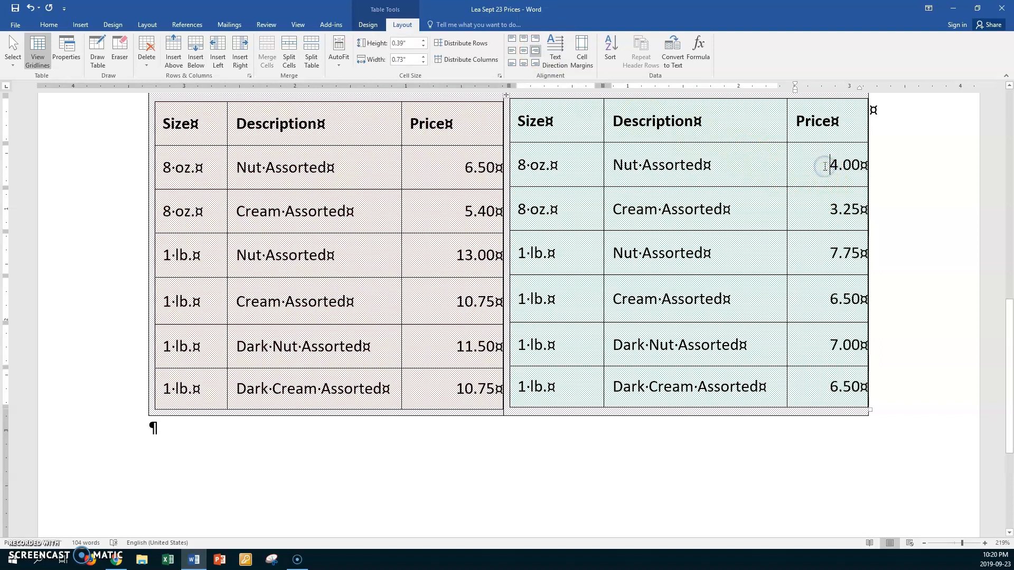
text($)
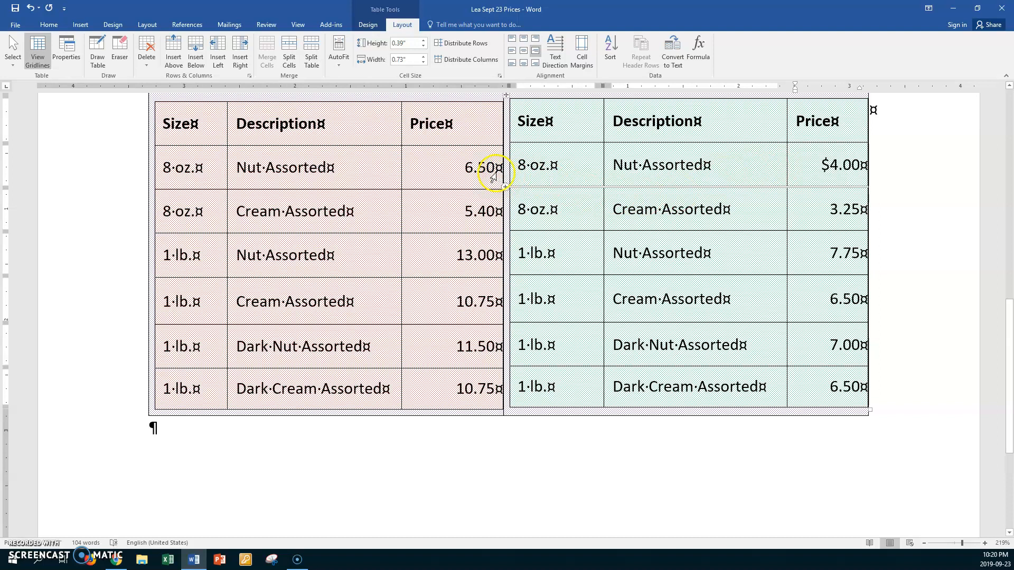
click(466, 167)
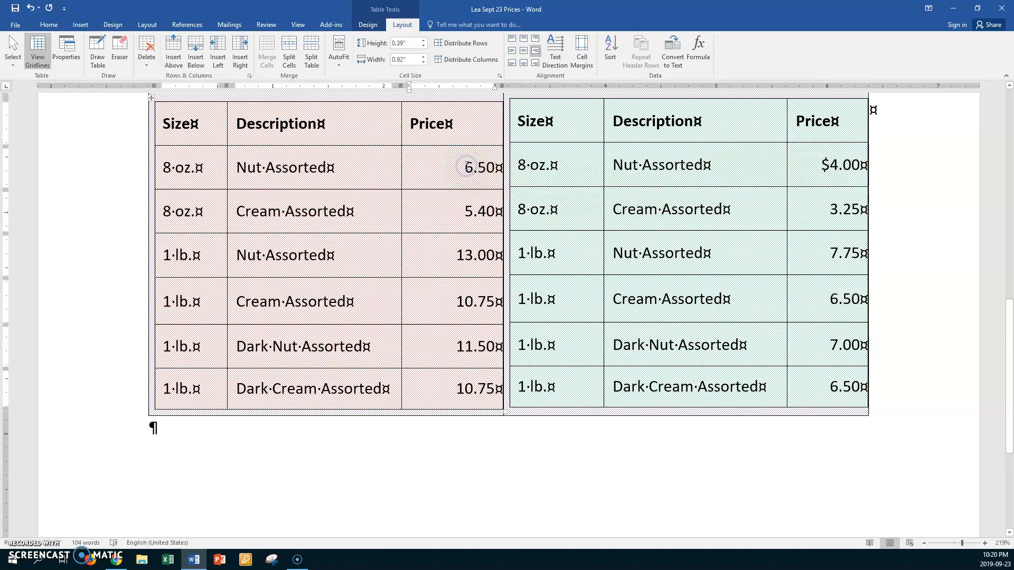
text($)
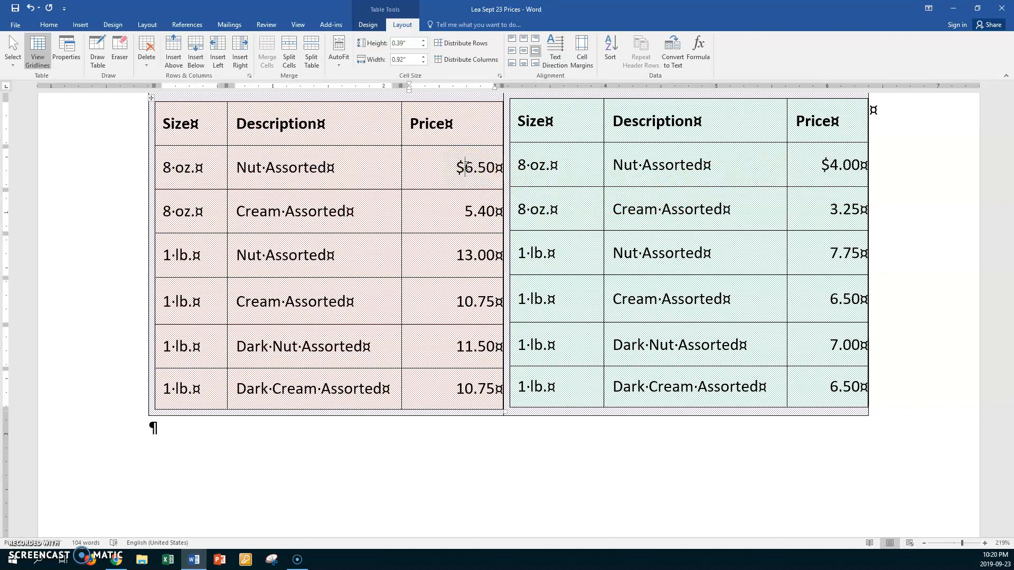